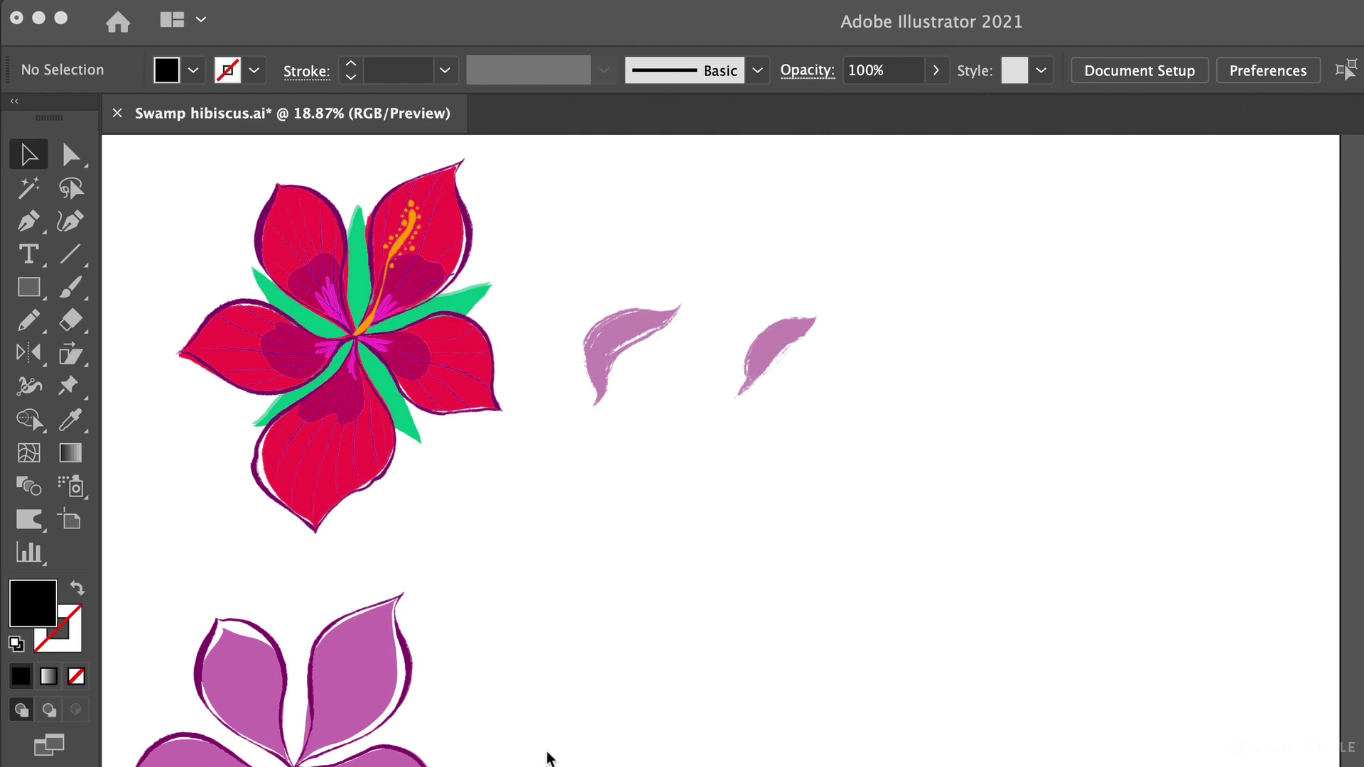
Duplicate the purple outline flower image to the right of the filled flower and frame the copy
key(F7)
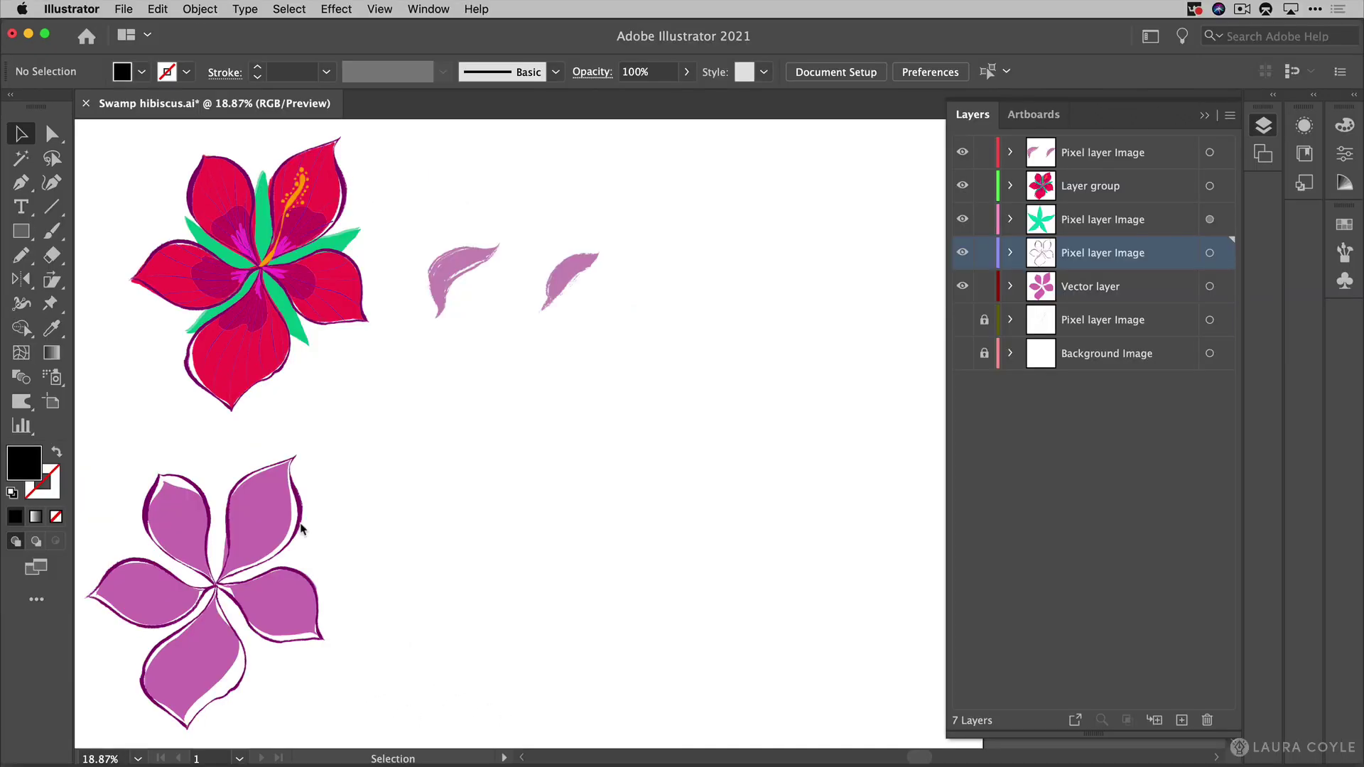
drag(300, 529, 590, 545)
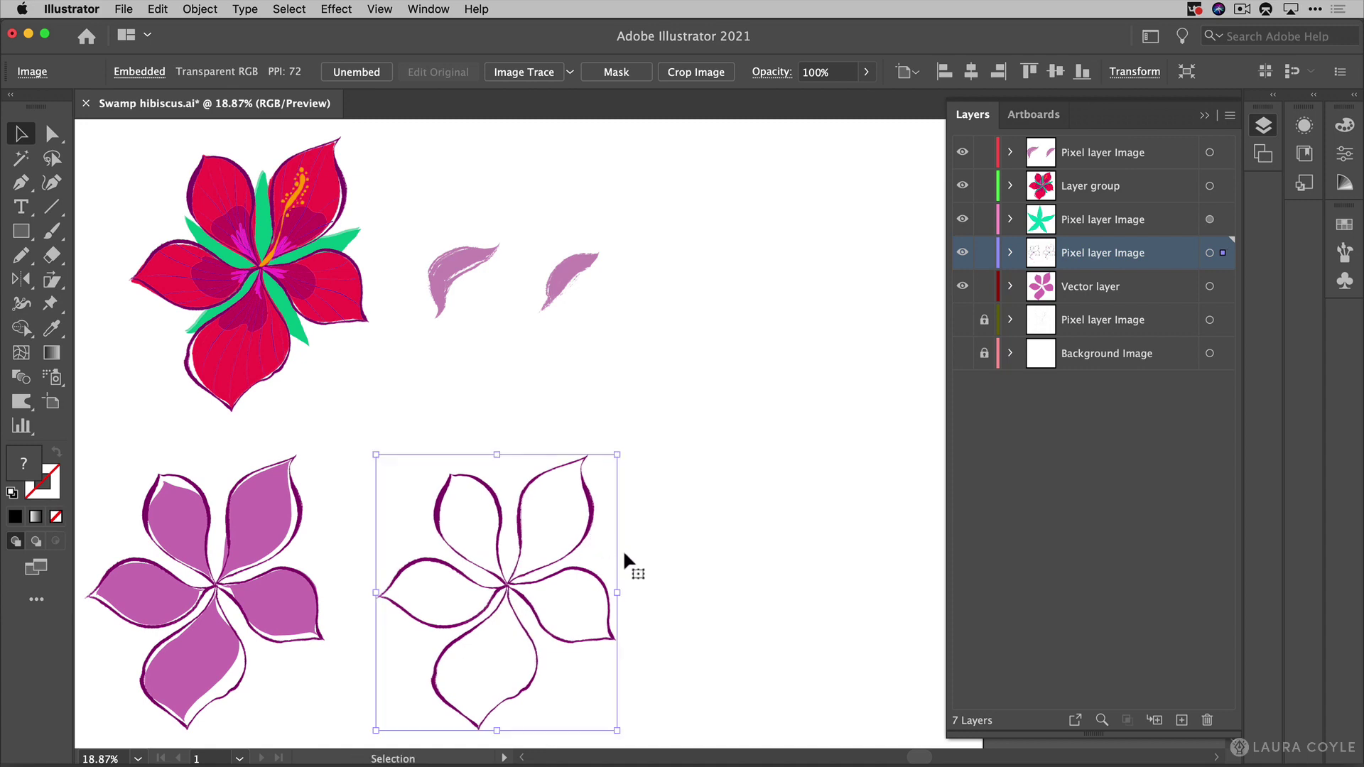
scroll(561, 635, up, 1)
scroll(562, 634, up, 5)
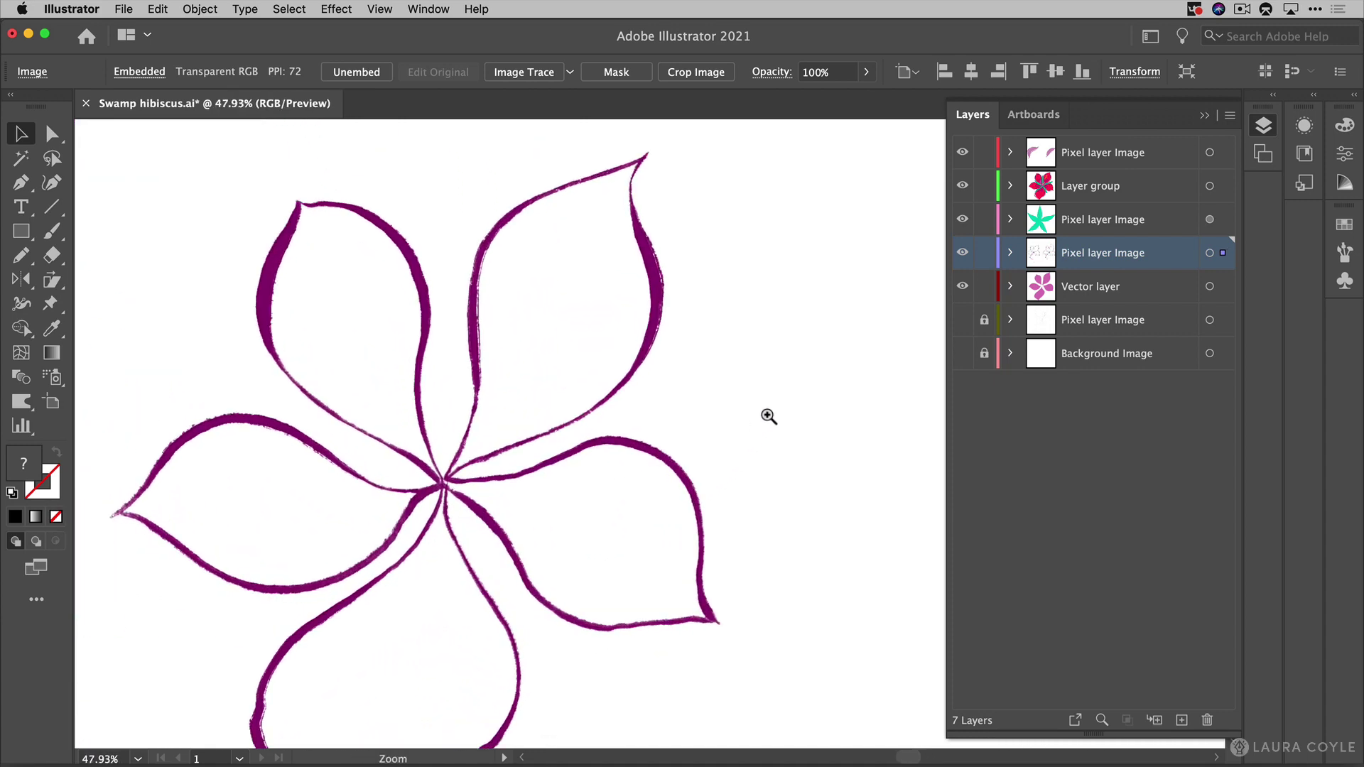
drag(685, 572, 655, 535)
scroll(685, 509, up, 3)
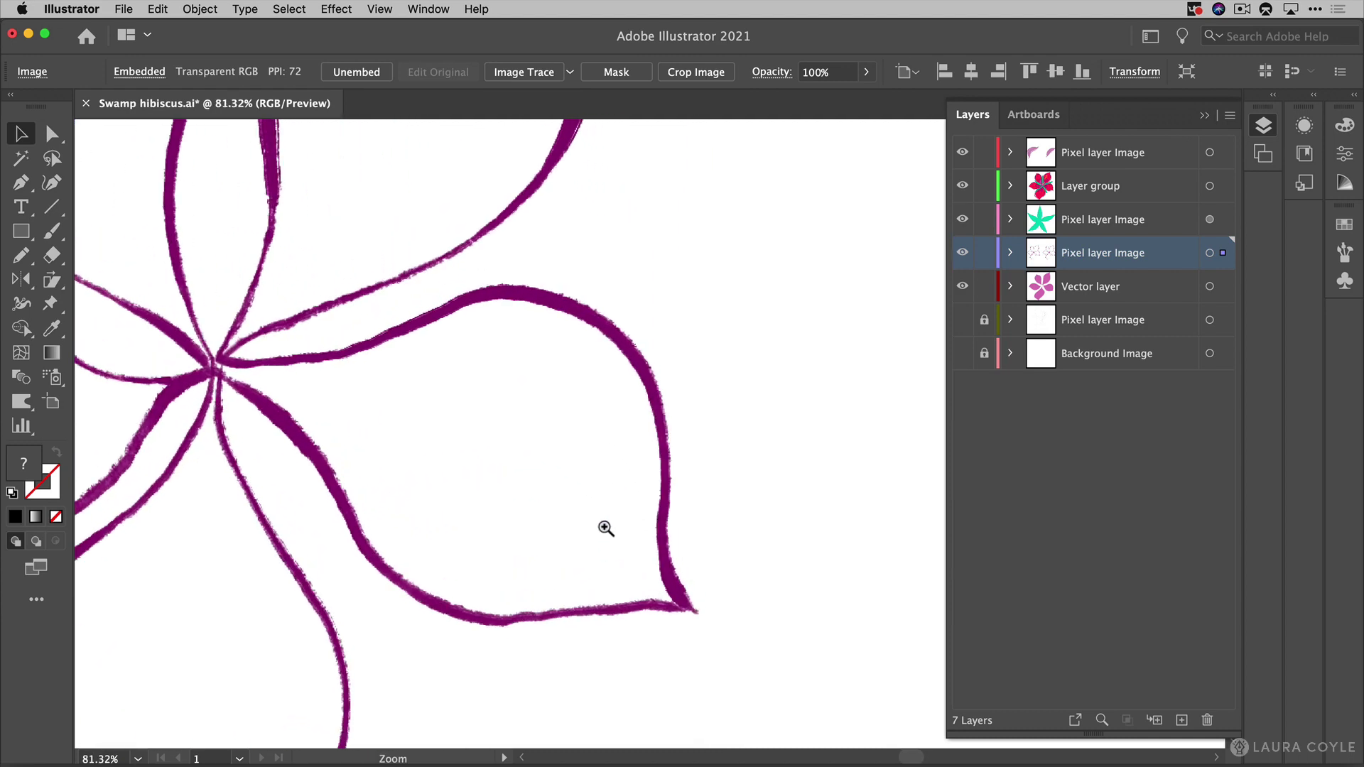
scroll(474, 491, down, 2)
scroll(474, 491, down, 2)
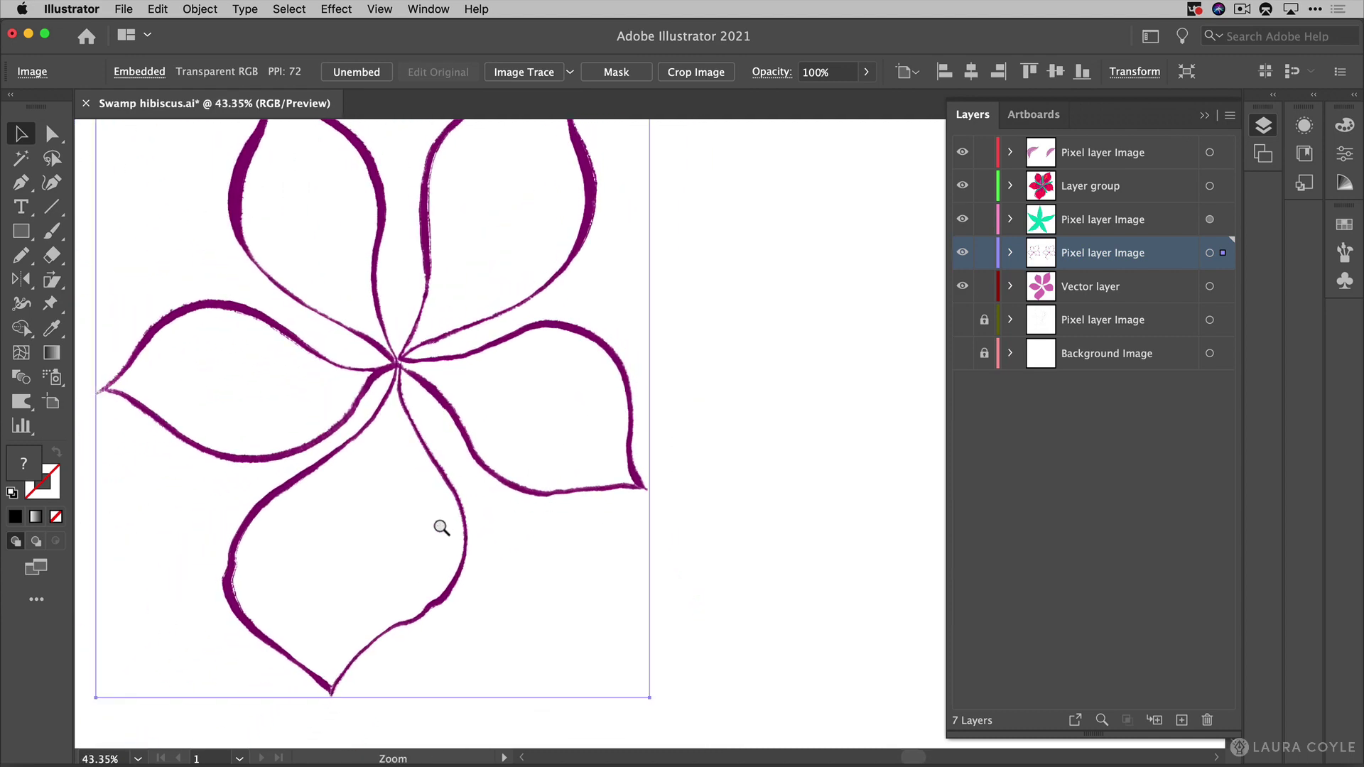
scroll(475, 510, down, 1)
drag(554, 435, 525, 474)
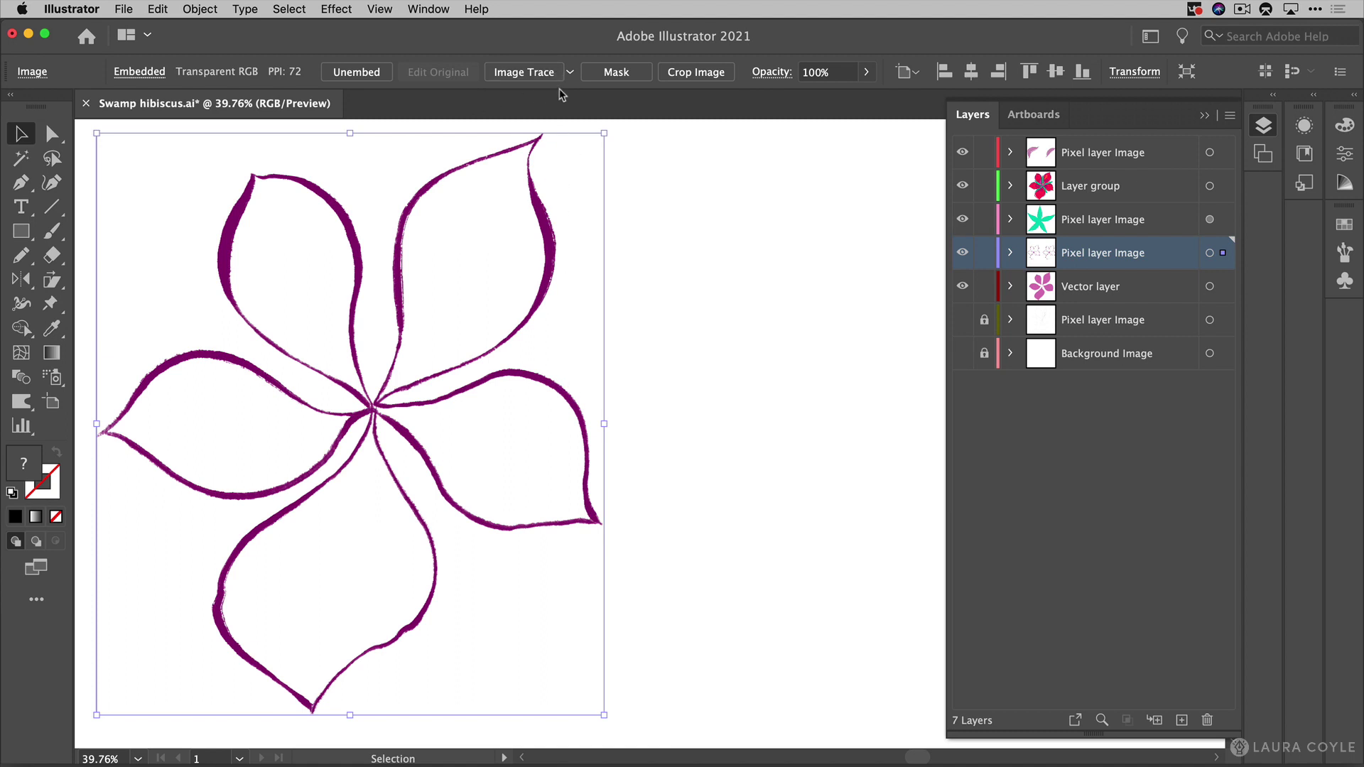
Image-trace the outline flower copy in Black and White with Threshold raised to 137
click(540, 79)
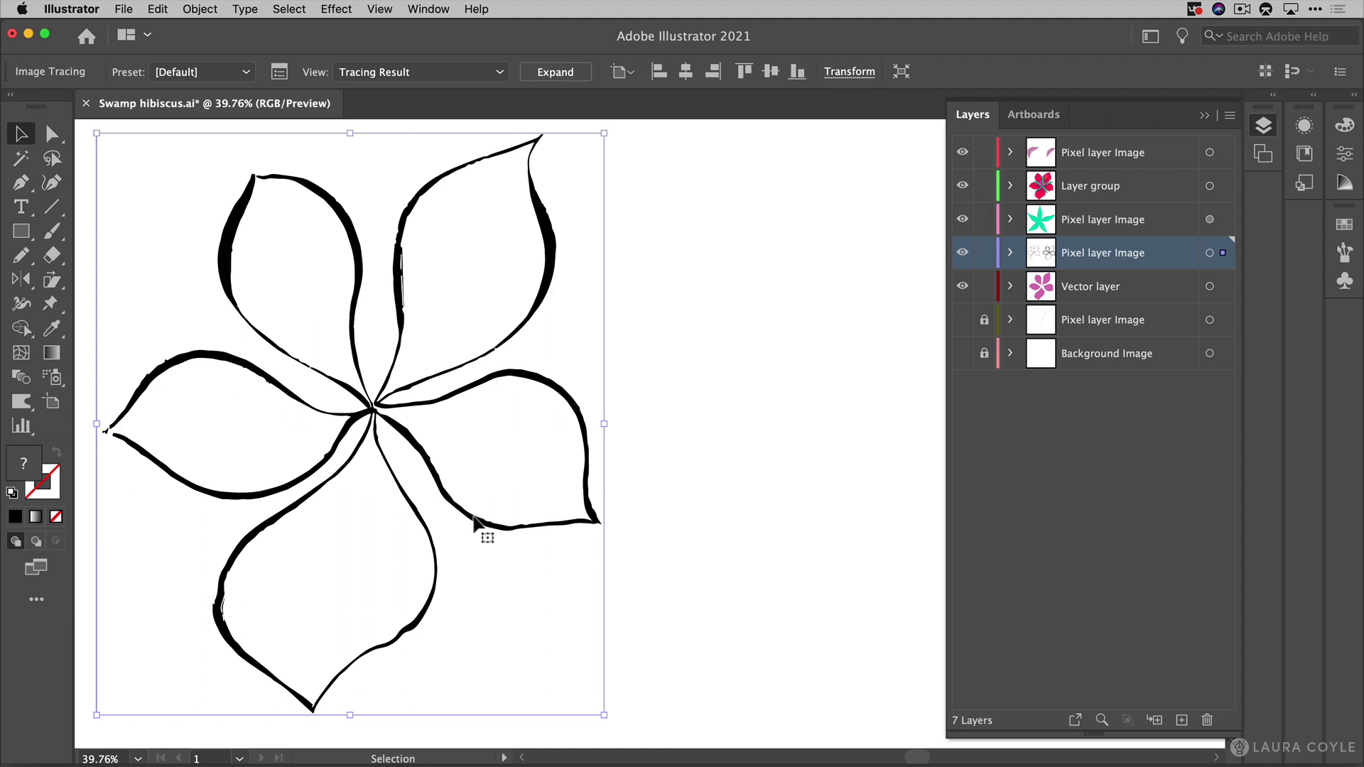
click(280, 74)
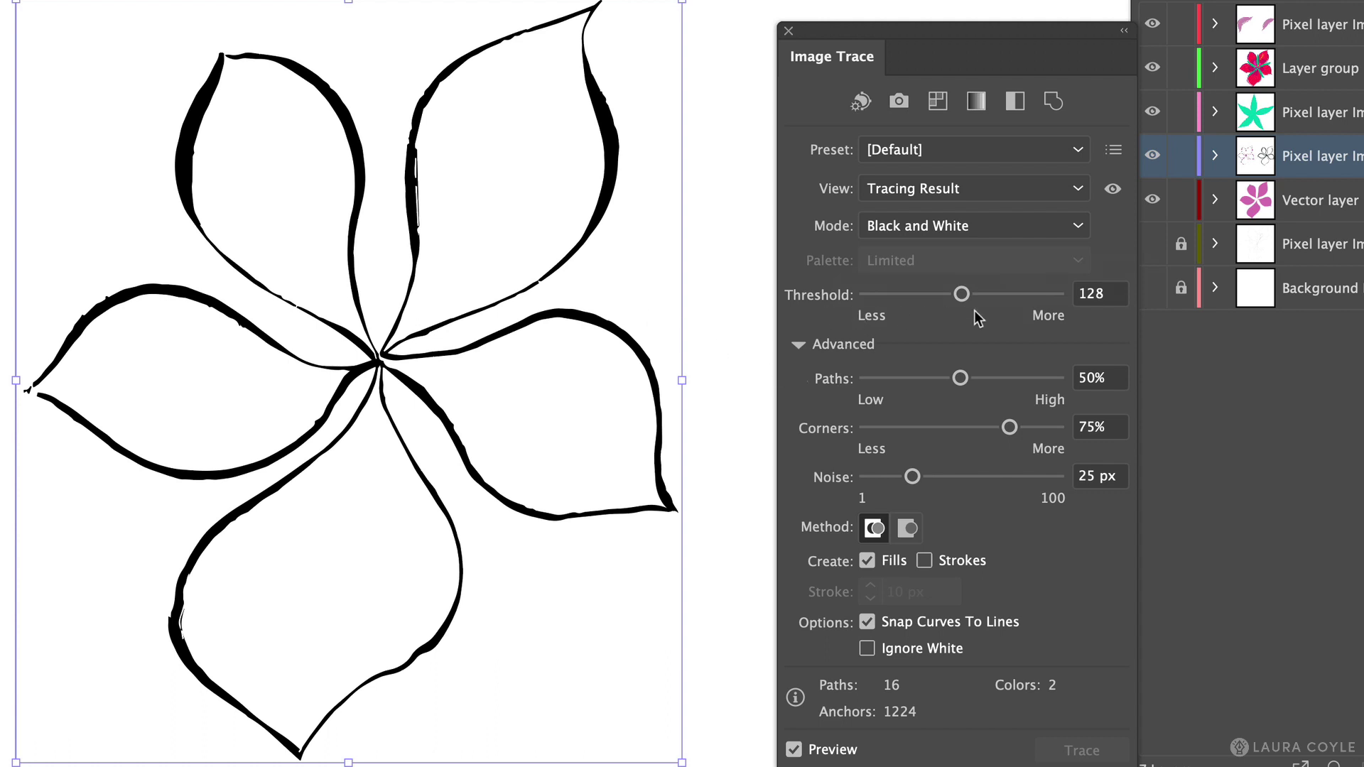
mouse_move(966, 306)
mouse_down()
mouse_move(1029, 306)
mouse_move(925, 306)
mouse_move(968, 313)
mouse_up()
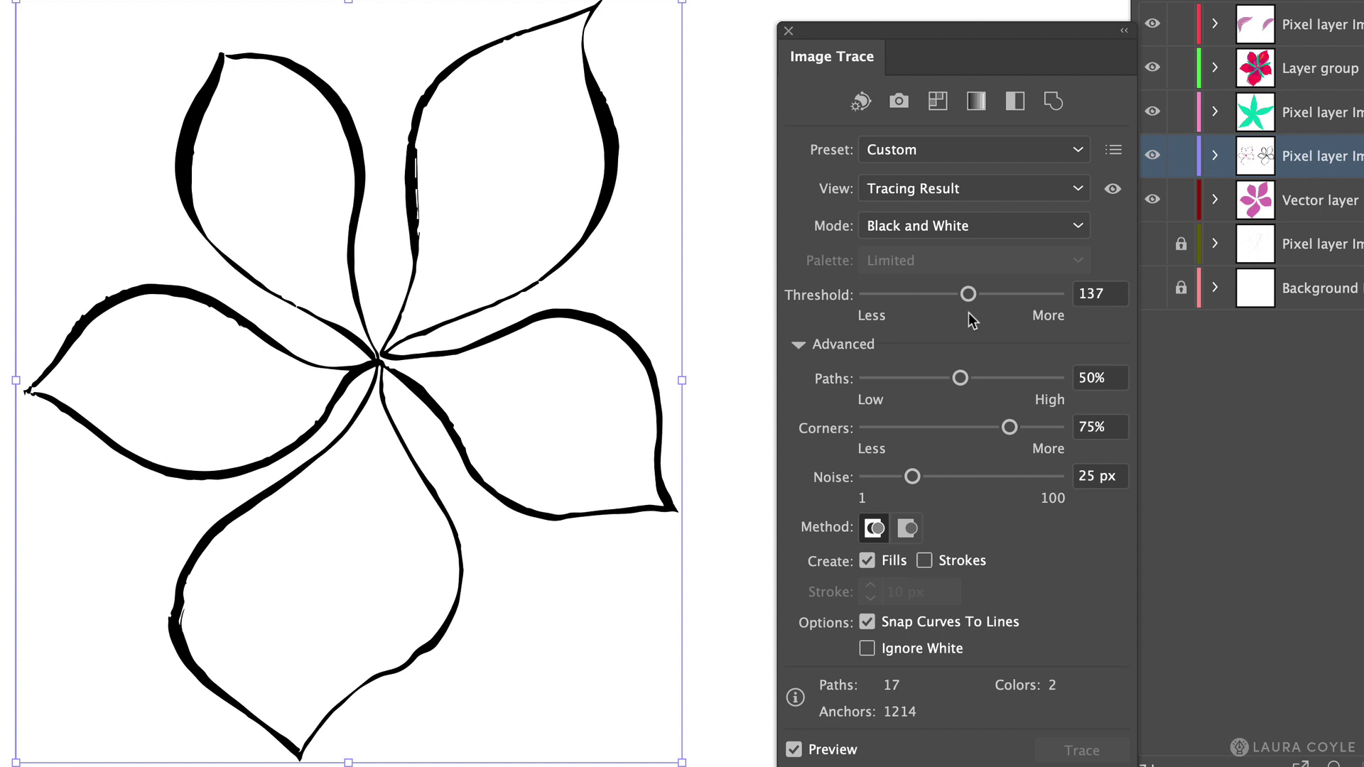
Set the trace's advanced options to Paths 95%, Corners 87% and Noise 1 px
click(798, 346)
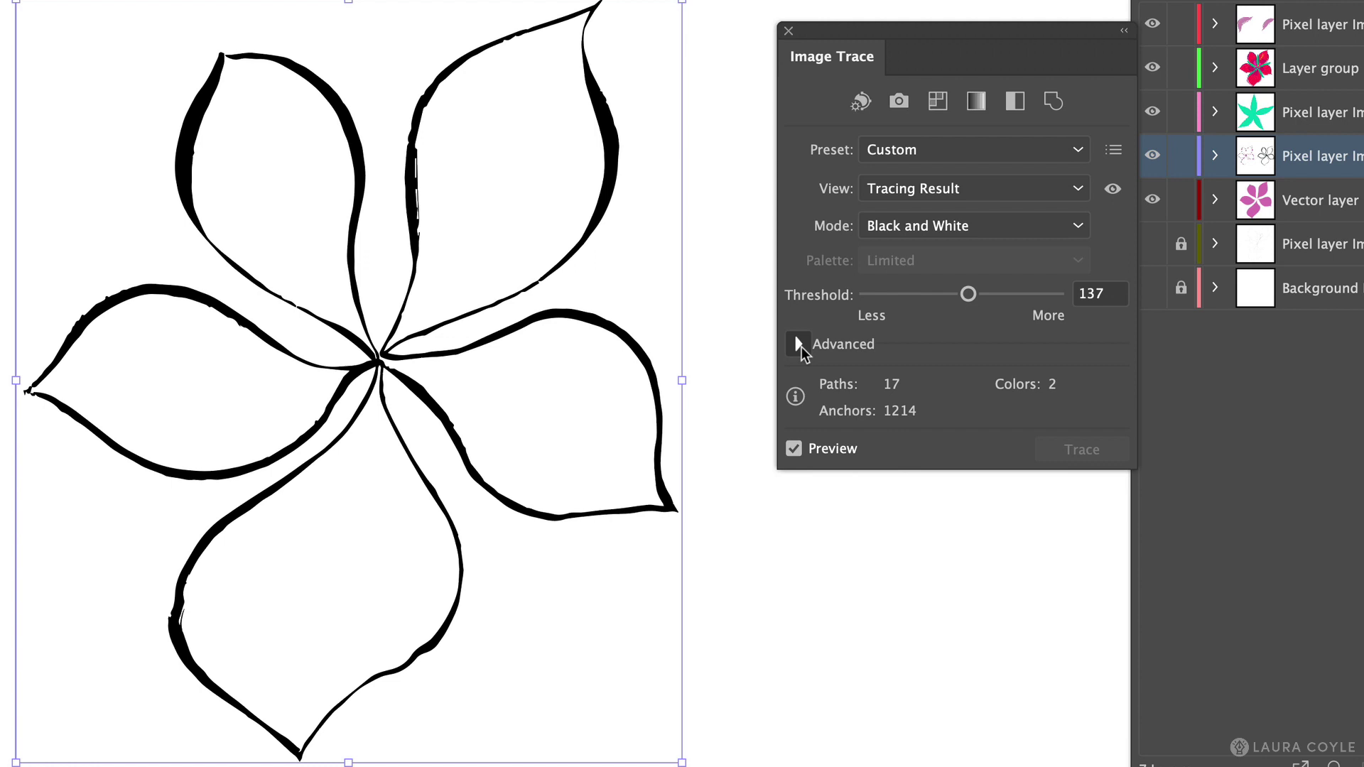
click(799, 345)
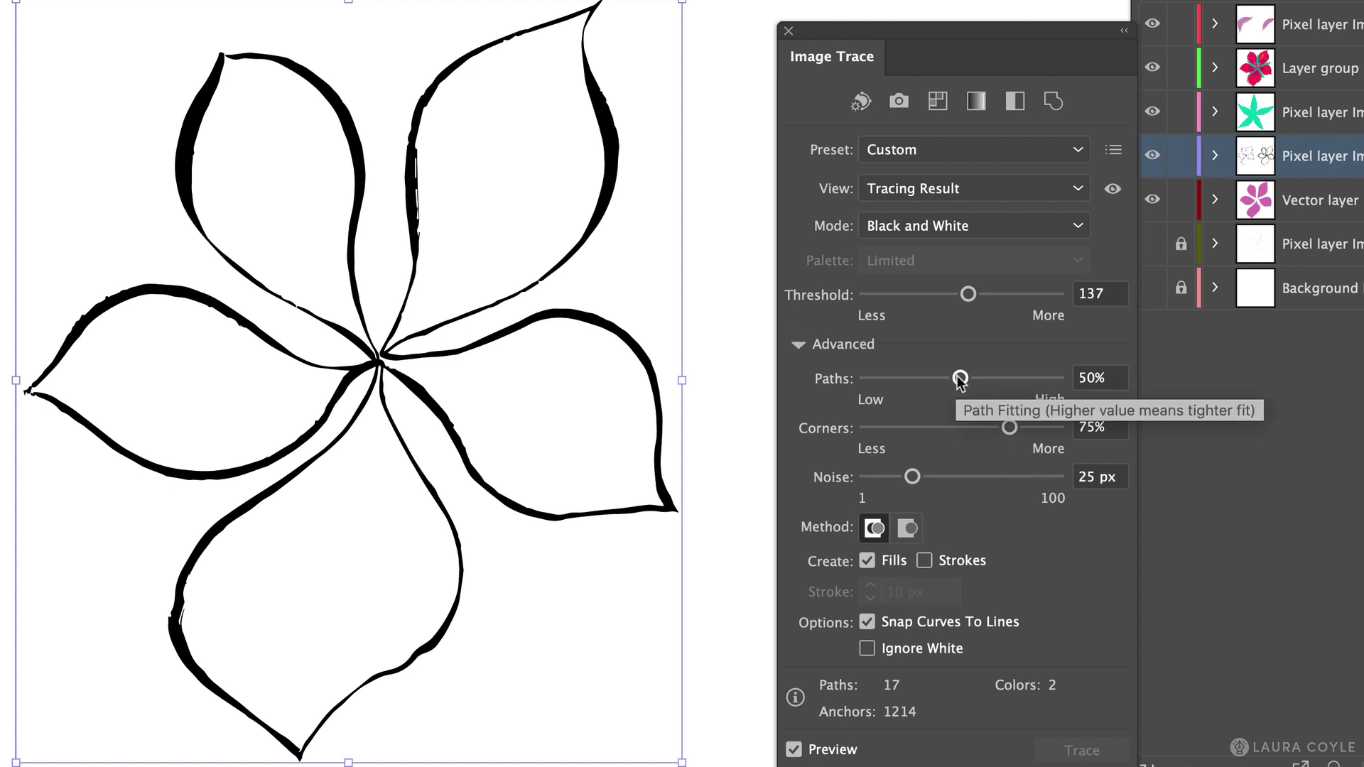
drag(961, 379, 1032, 381)
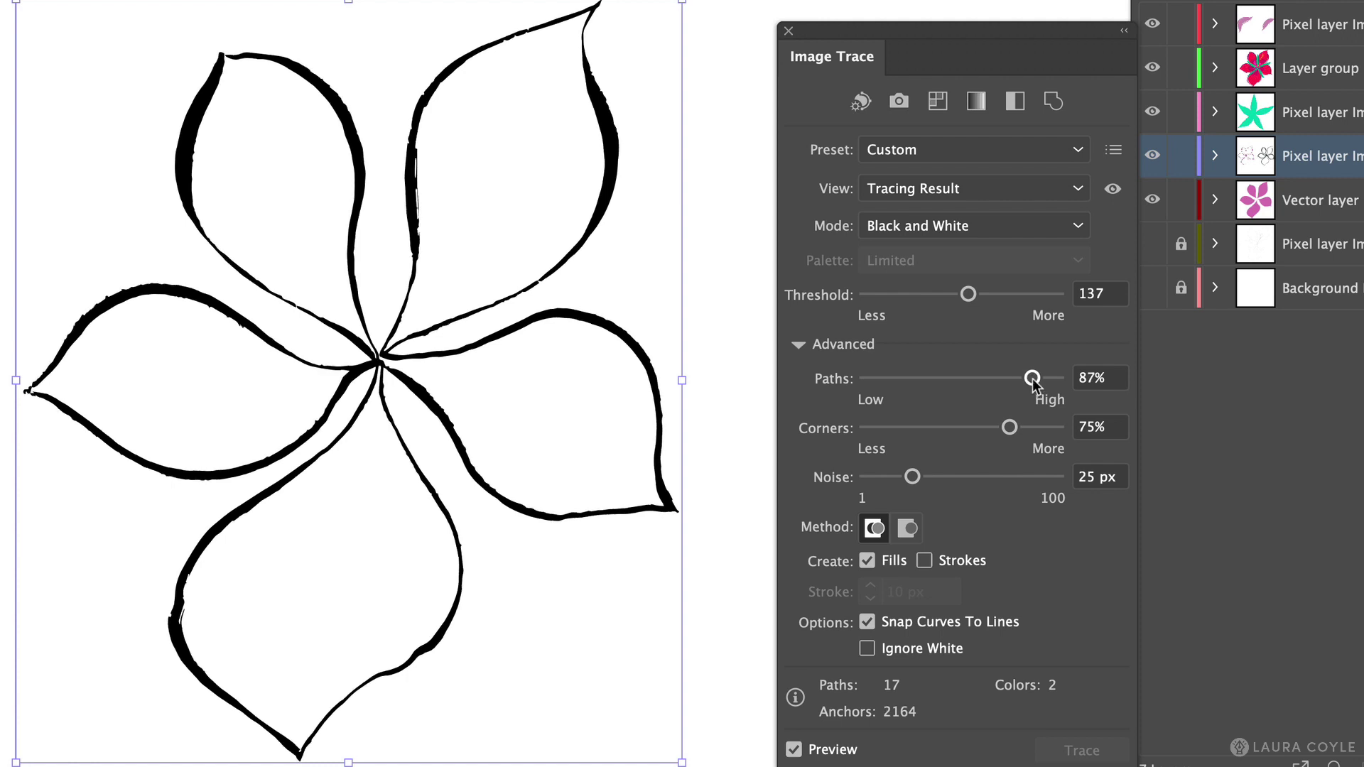
drag(1032, 382, 1047, 384)
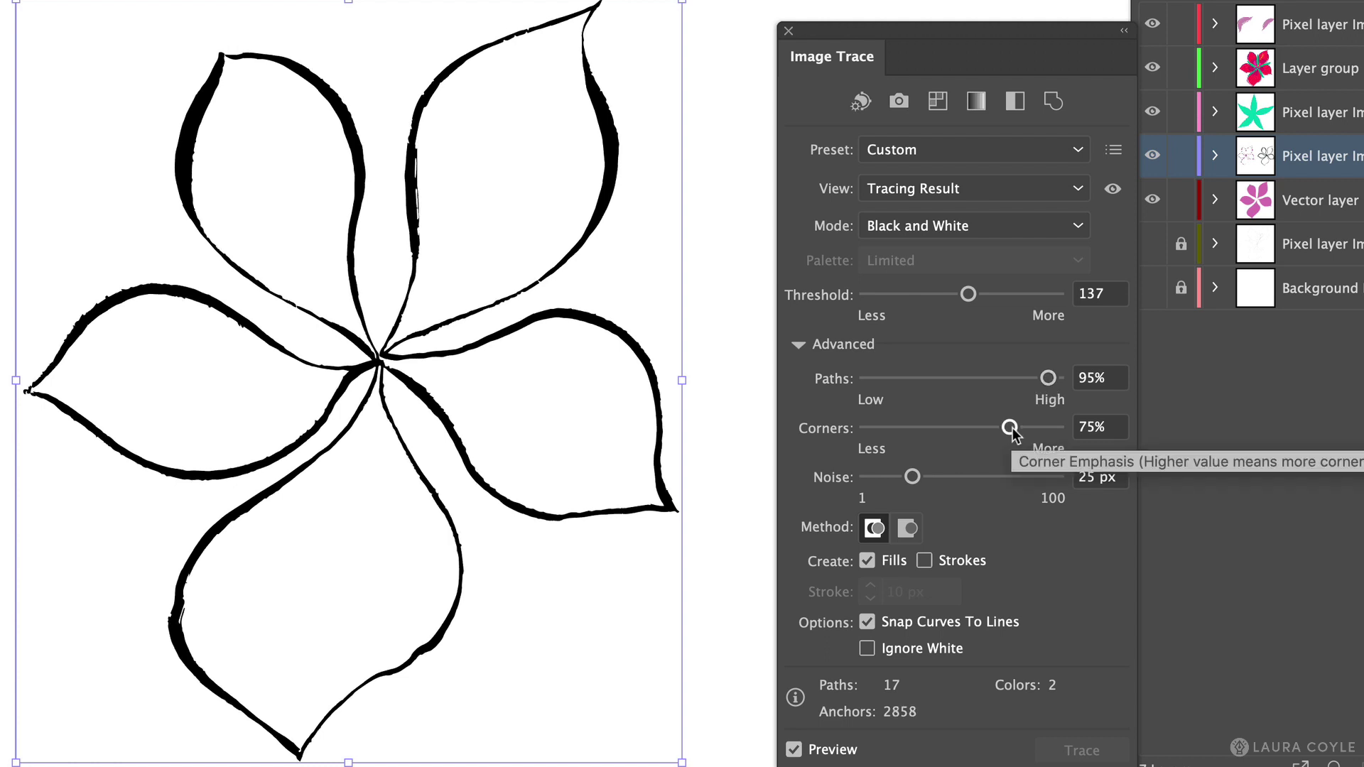
drag(1011, 429, 1036, 433)
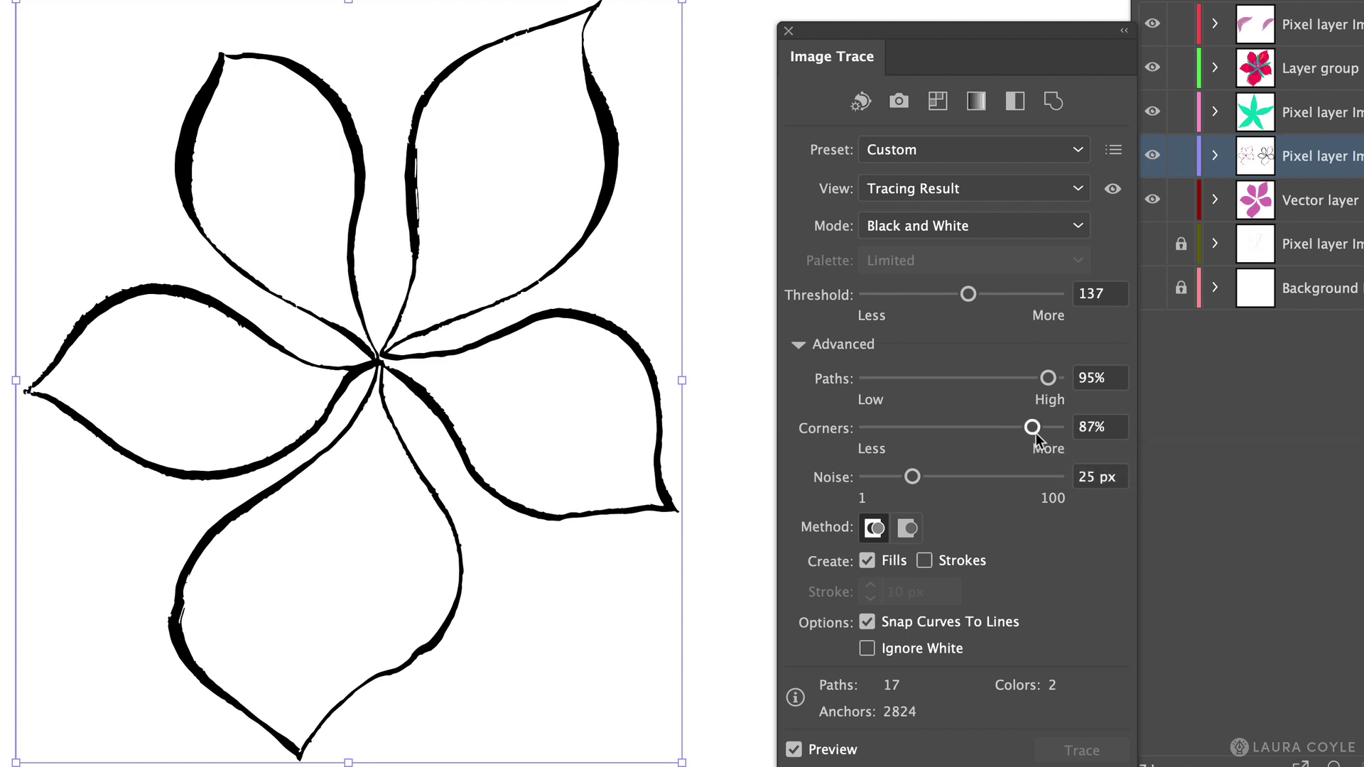
drag(916, 483, 859, 481)
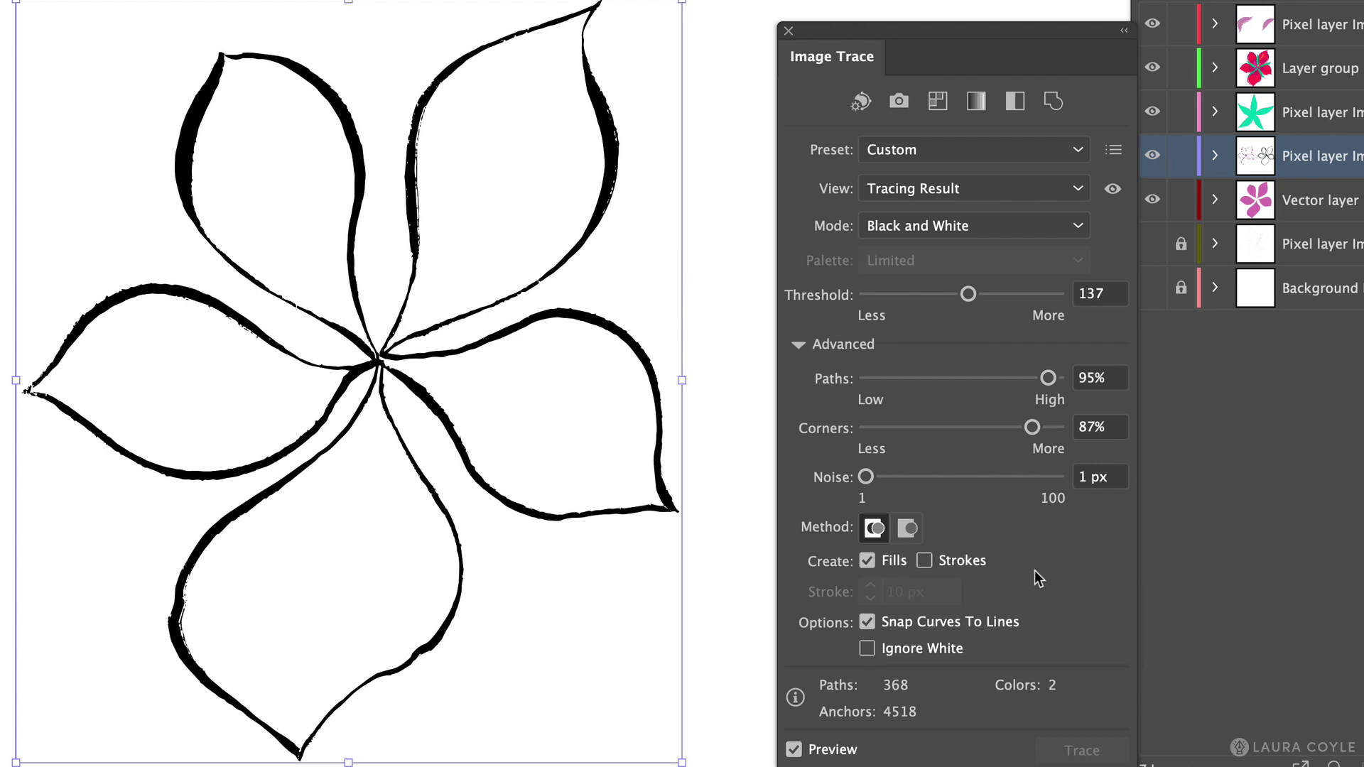
Turn on Ignore White in the flower trace's options
click(867, 648)
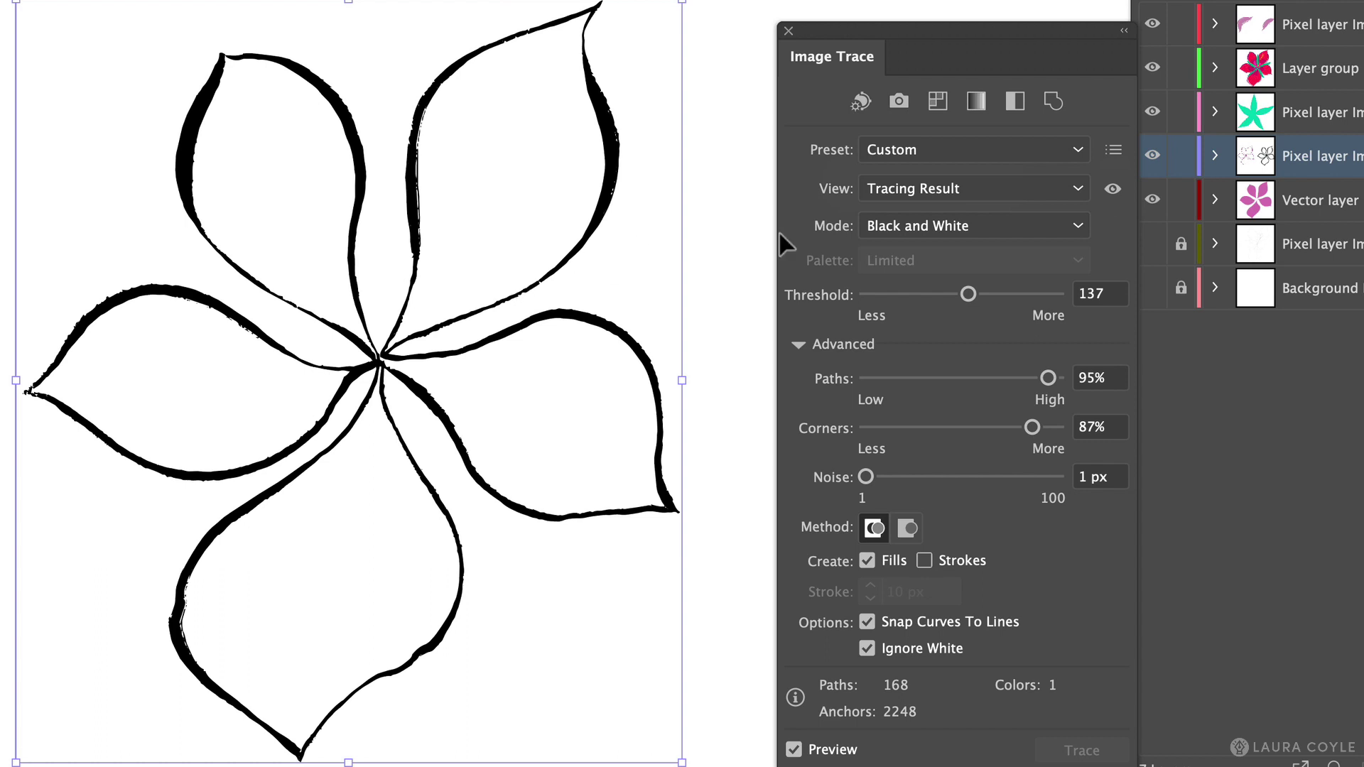
click(1114, 151)
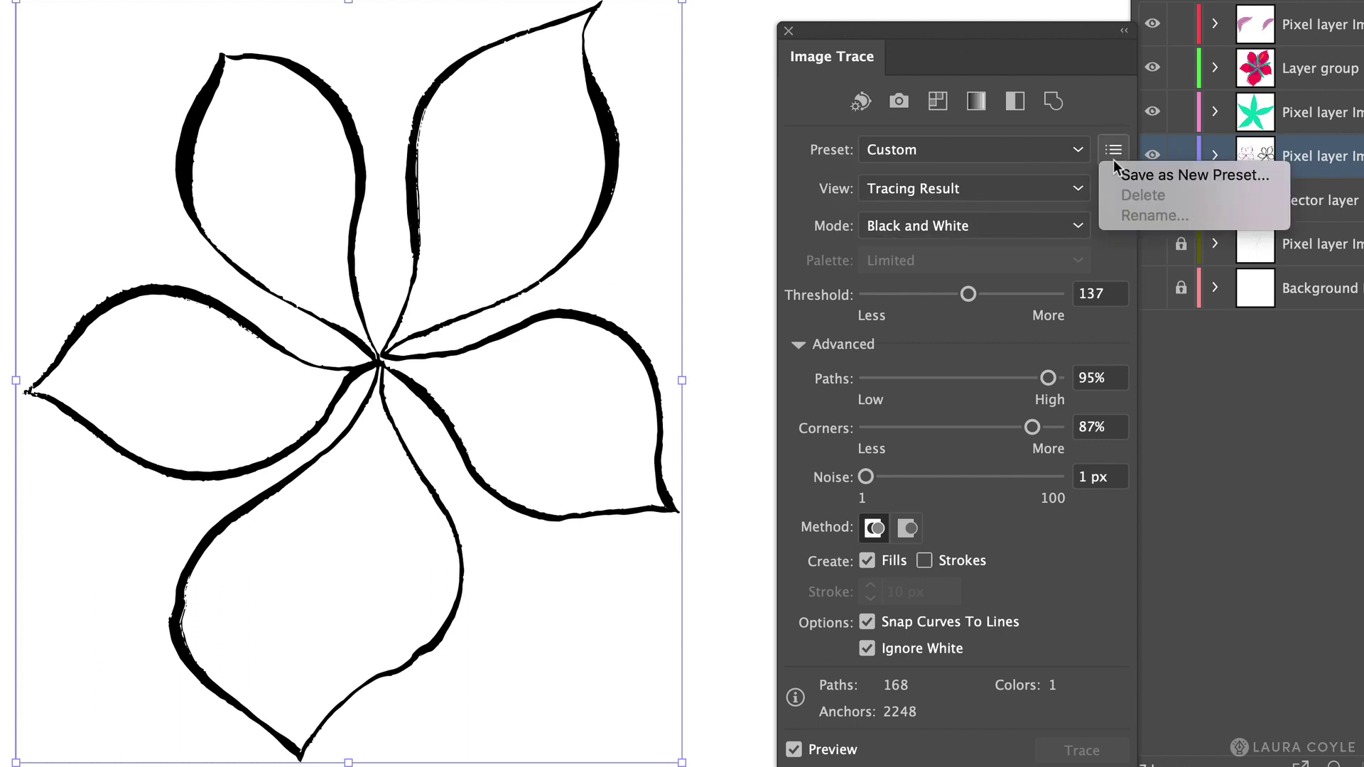
click(1107, 249)
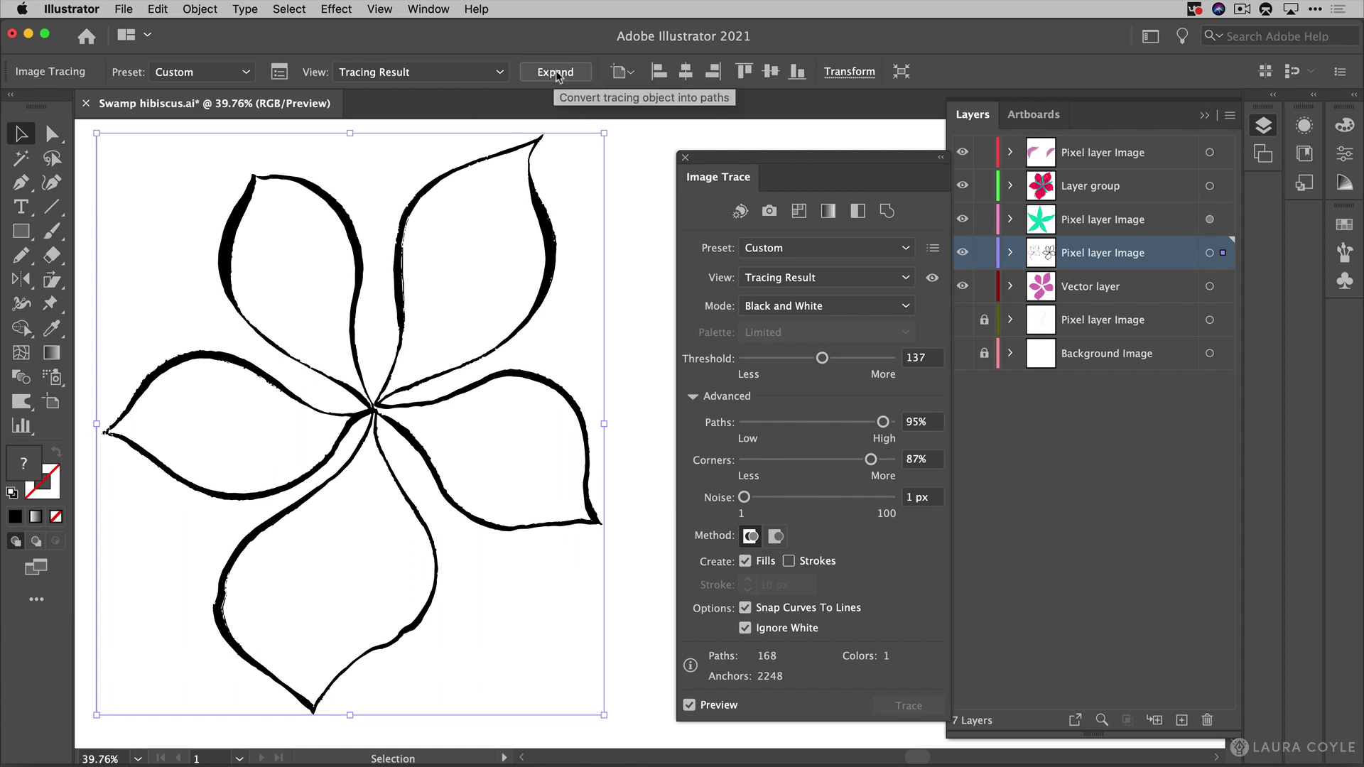
Expand the hibiscus trace into editable paths and check them briefly in Outline view
click(555, 73)
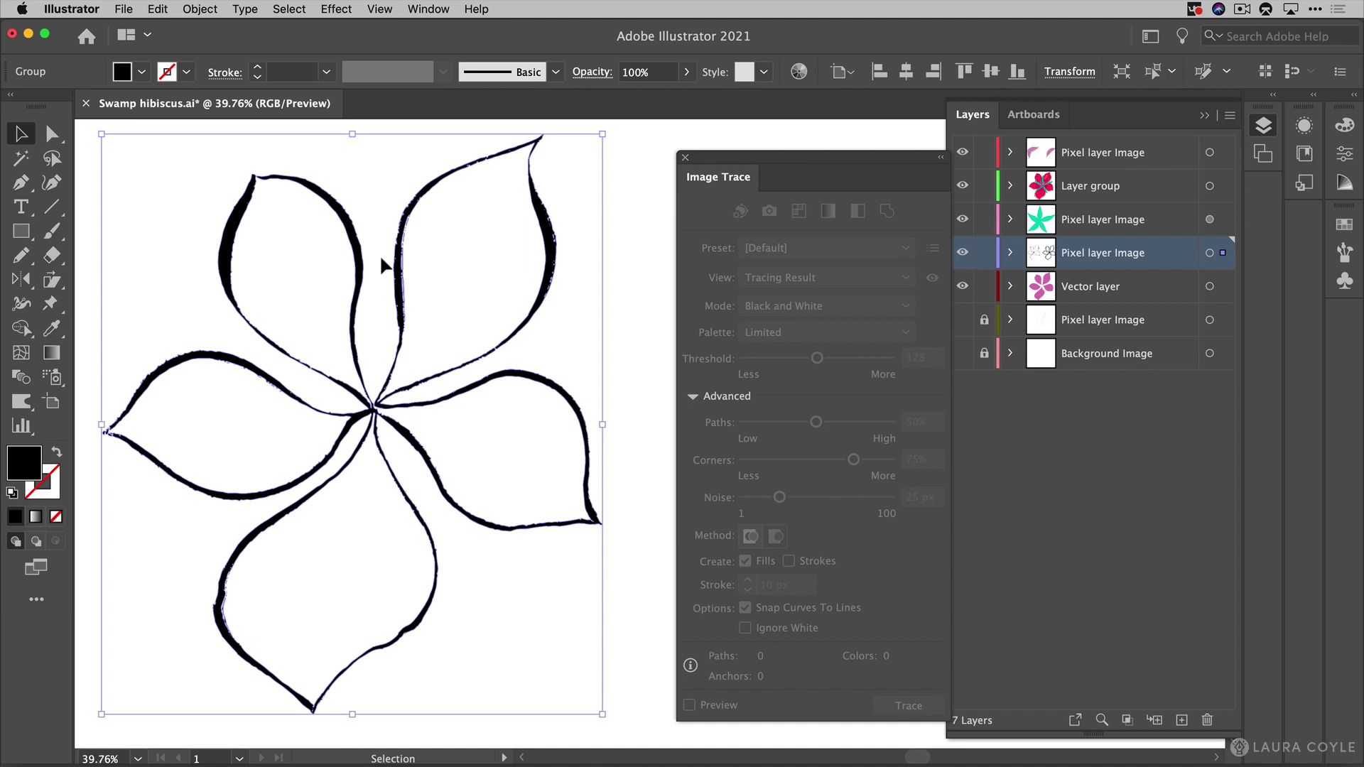
click(647, 328)
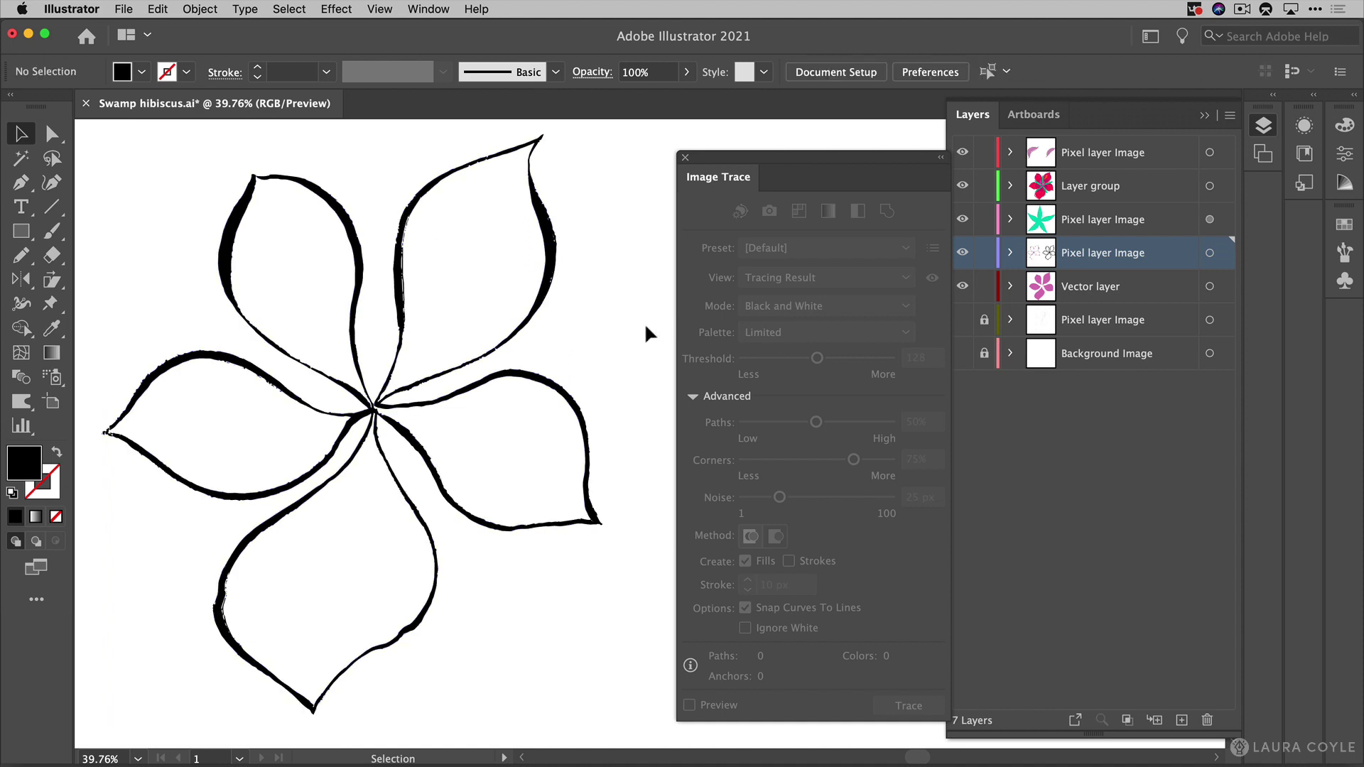
key(super+y)
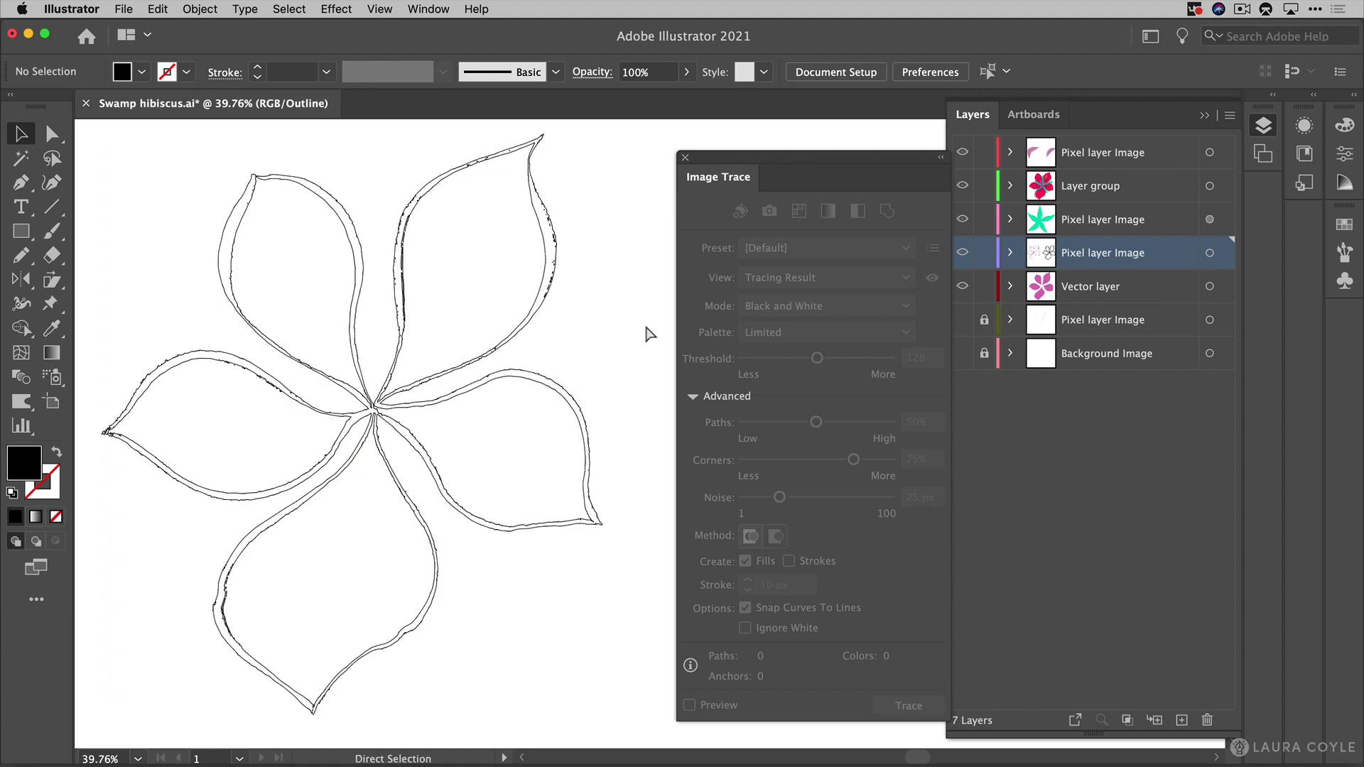
key(super+y)
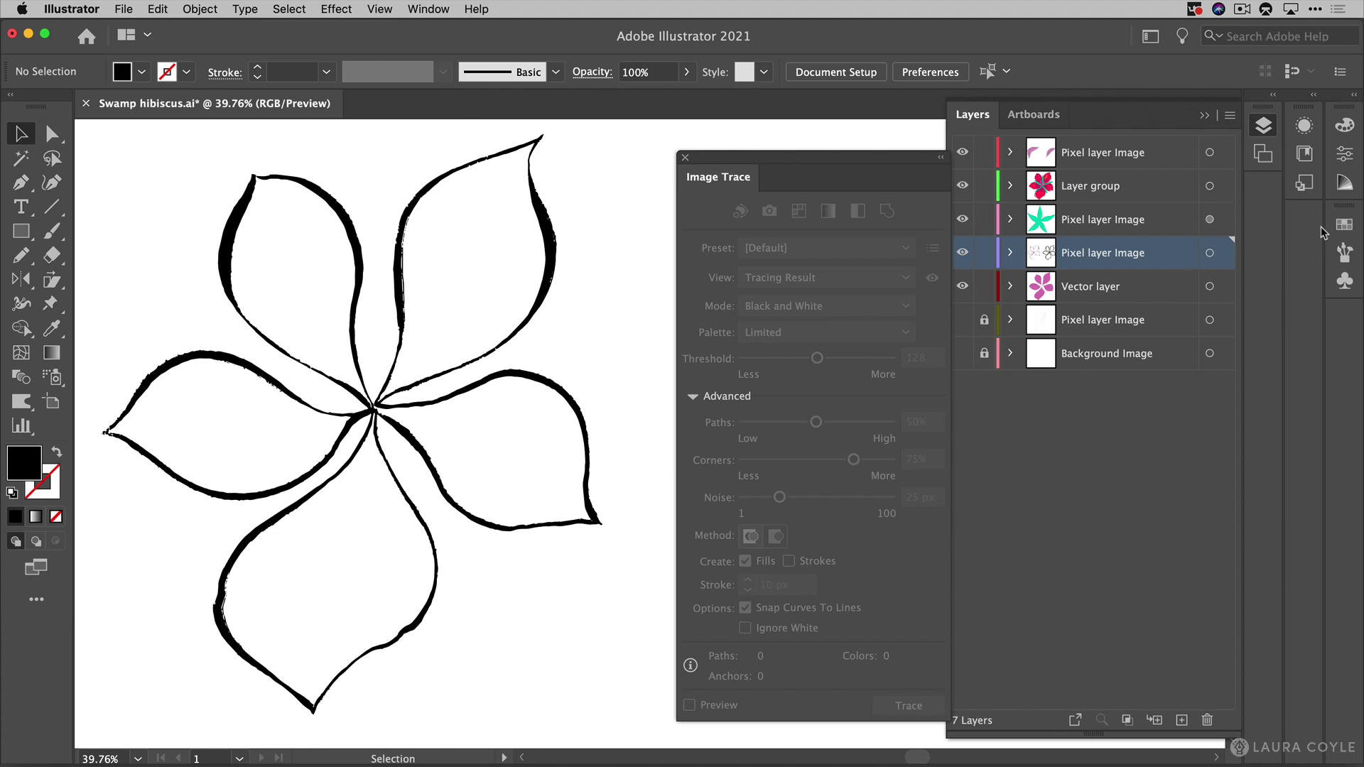
Fill the expanded flower group with an olive green swatch
click(1345, 225)
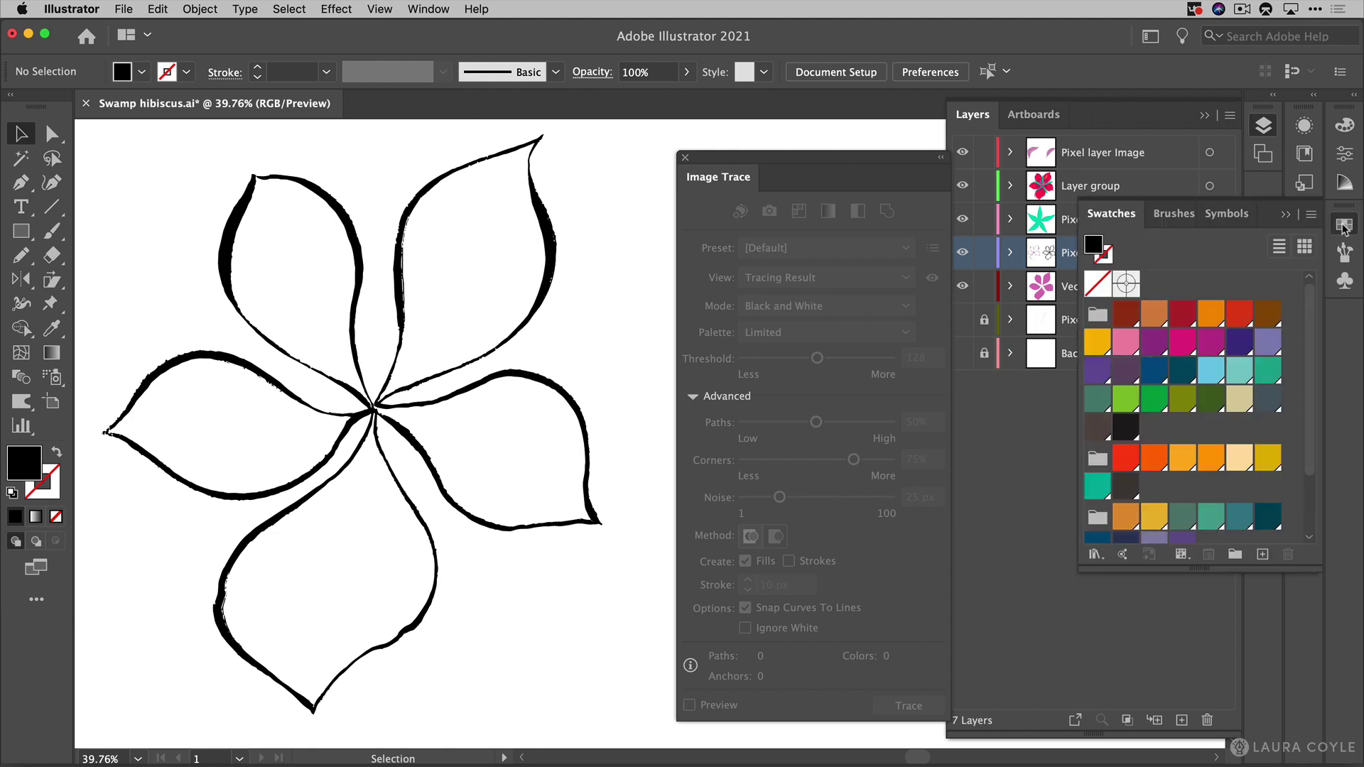
click(556, 295)
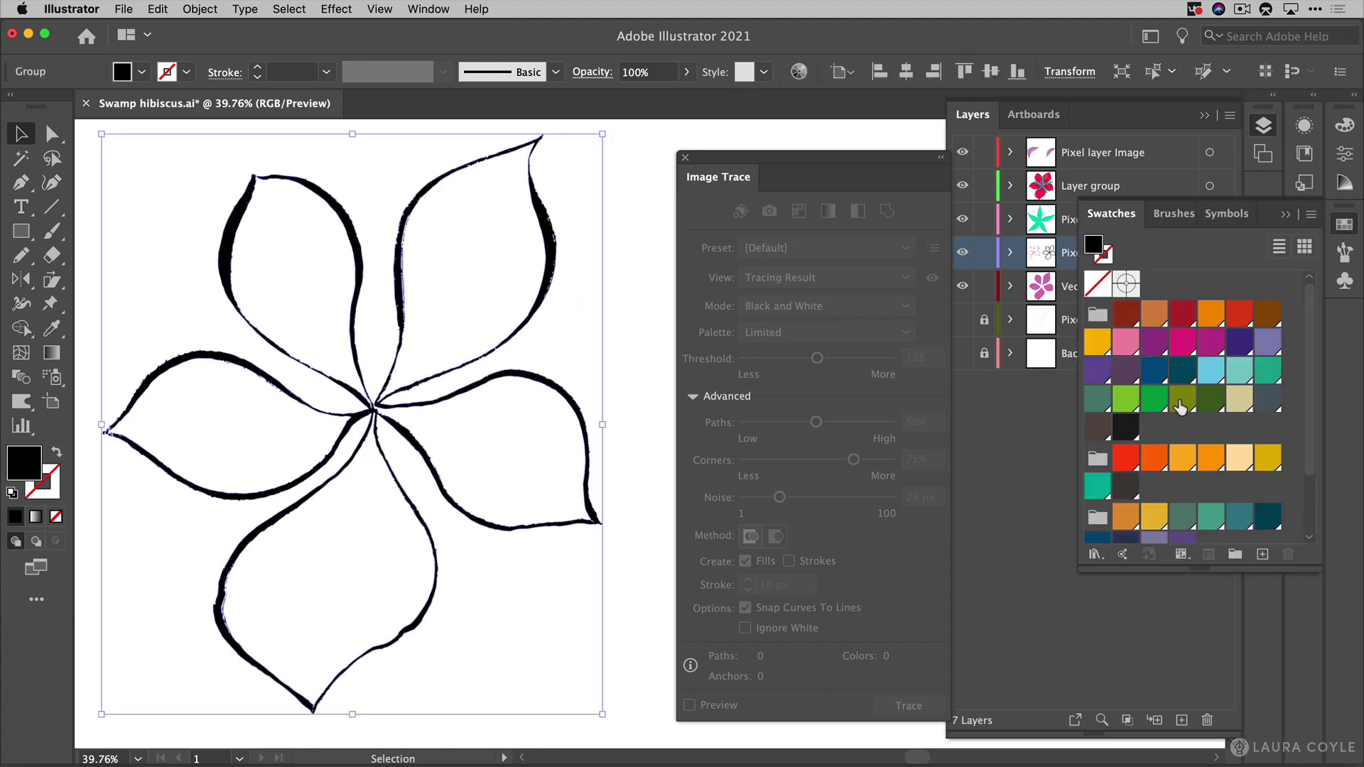
click(1182, 398)
click(599, 416)
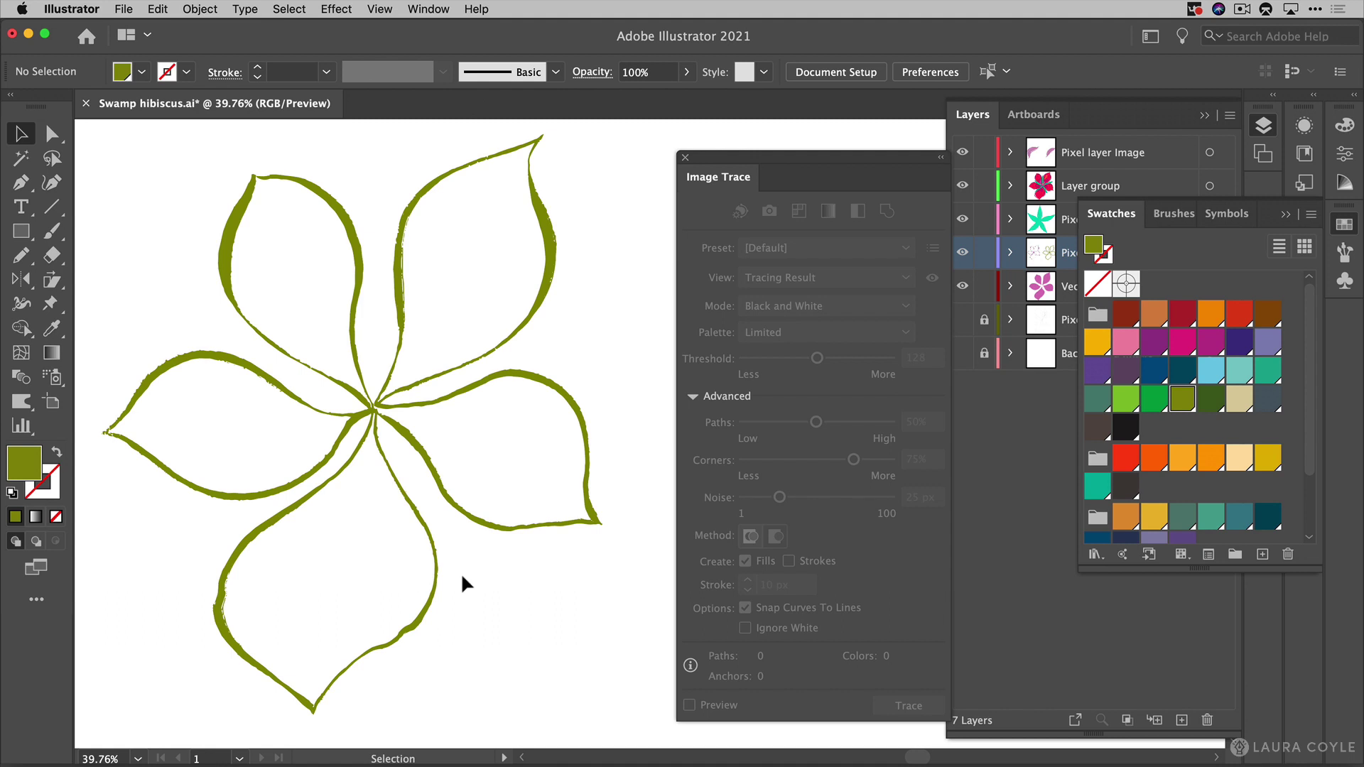
Zoom in on the olive flower's petal strokes, then zoom back out to the whole artboard
click(471, 523)
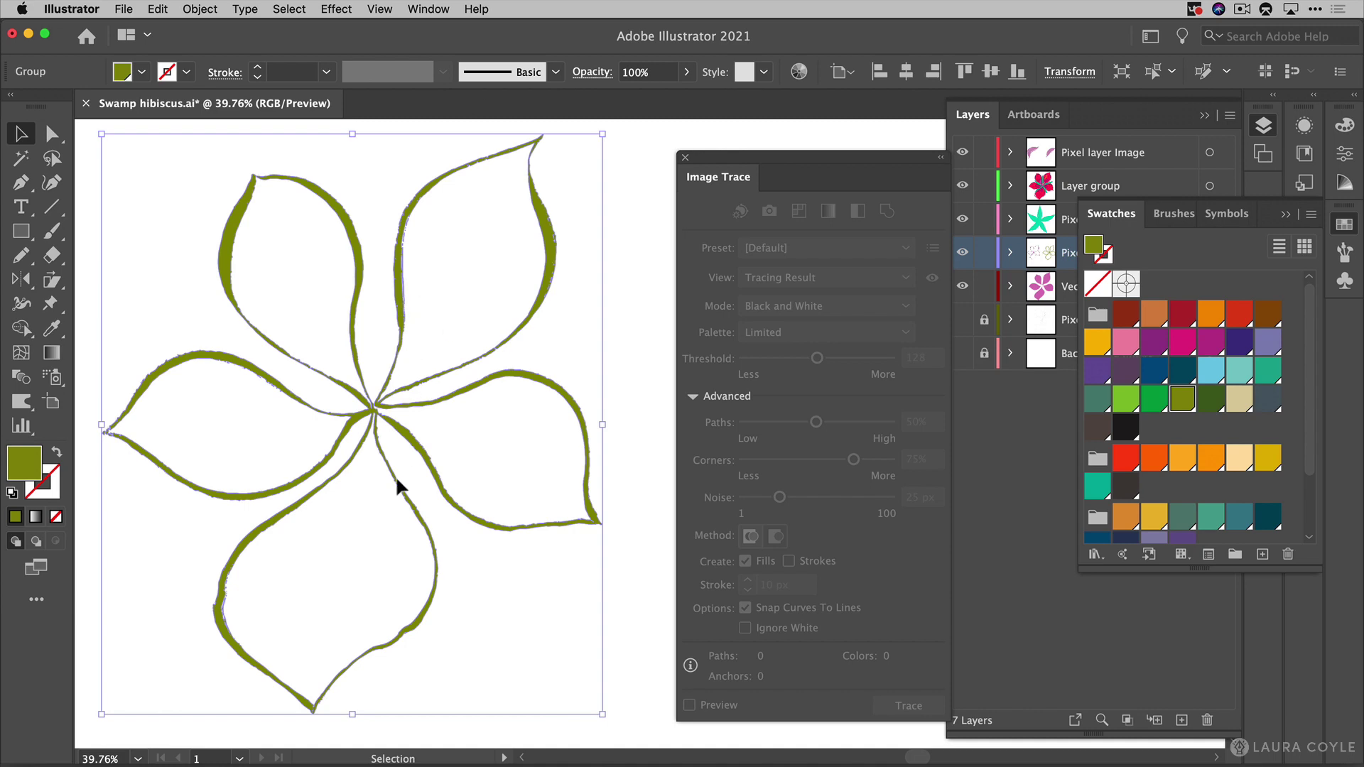
key(super+space)
drag(242, 593, 384, 495)
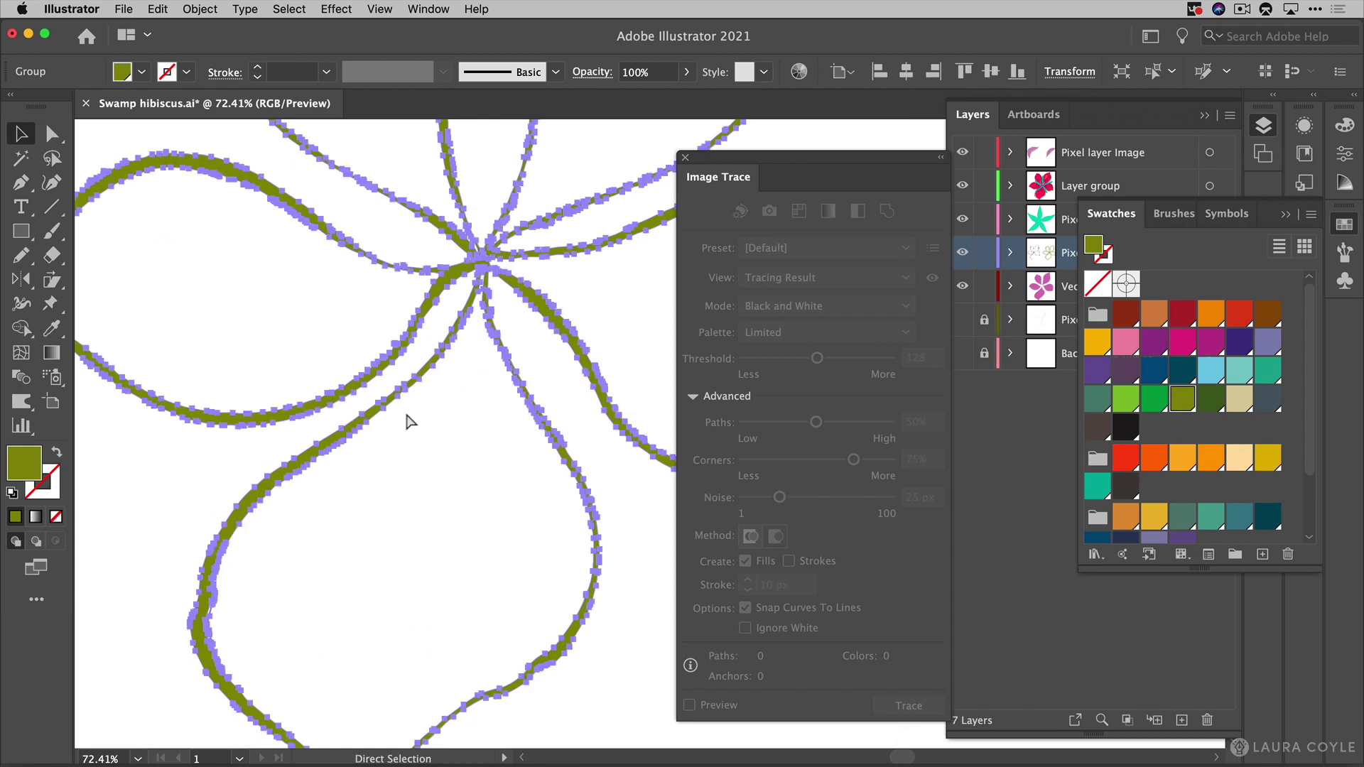
key(super+space)
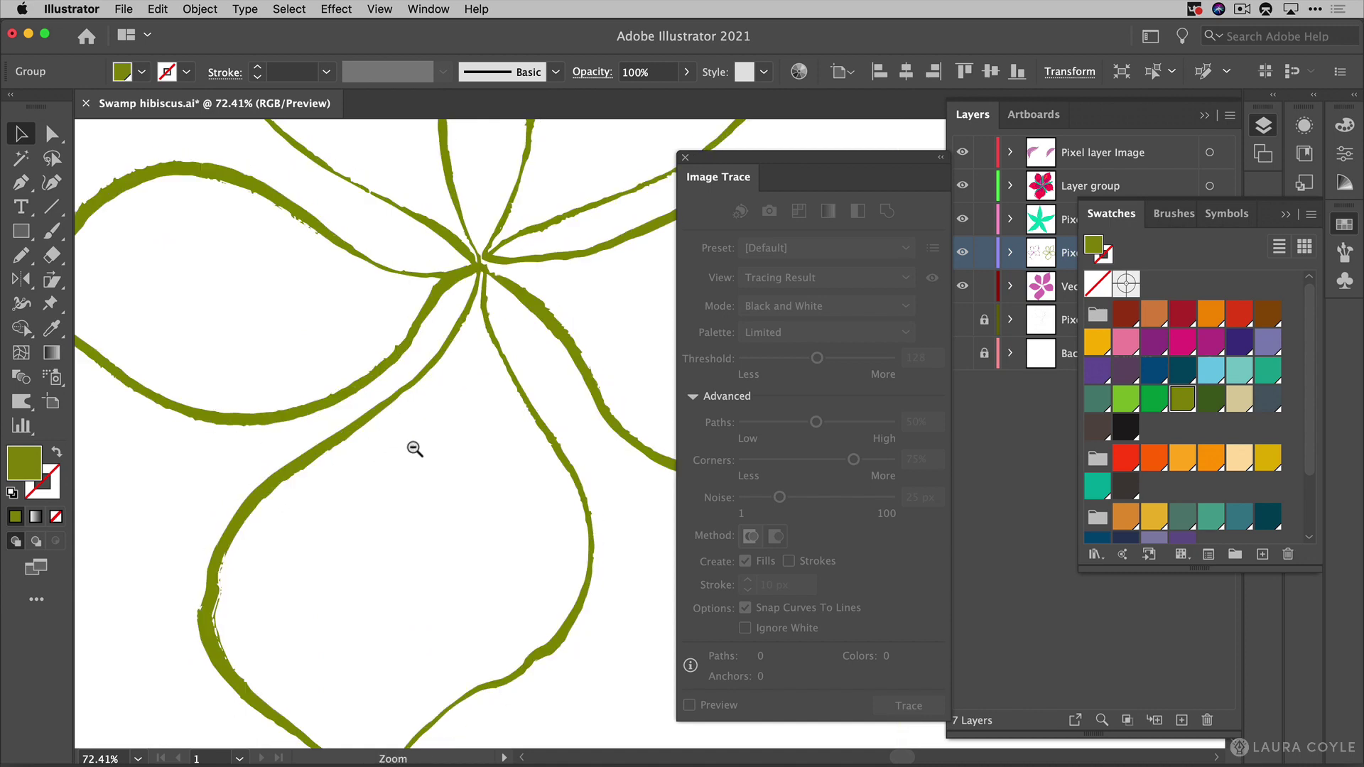
drag(411, 447, 249, 664)
scroll(320, 499, left, 5)
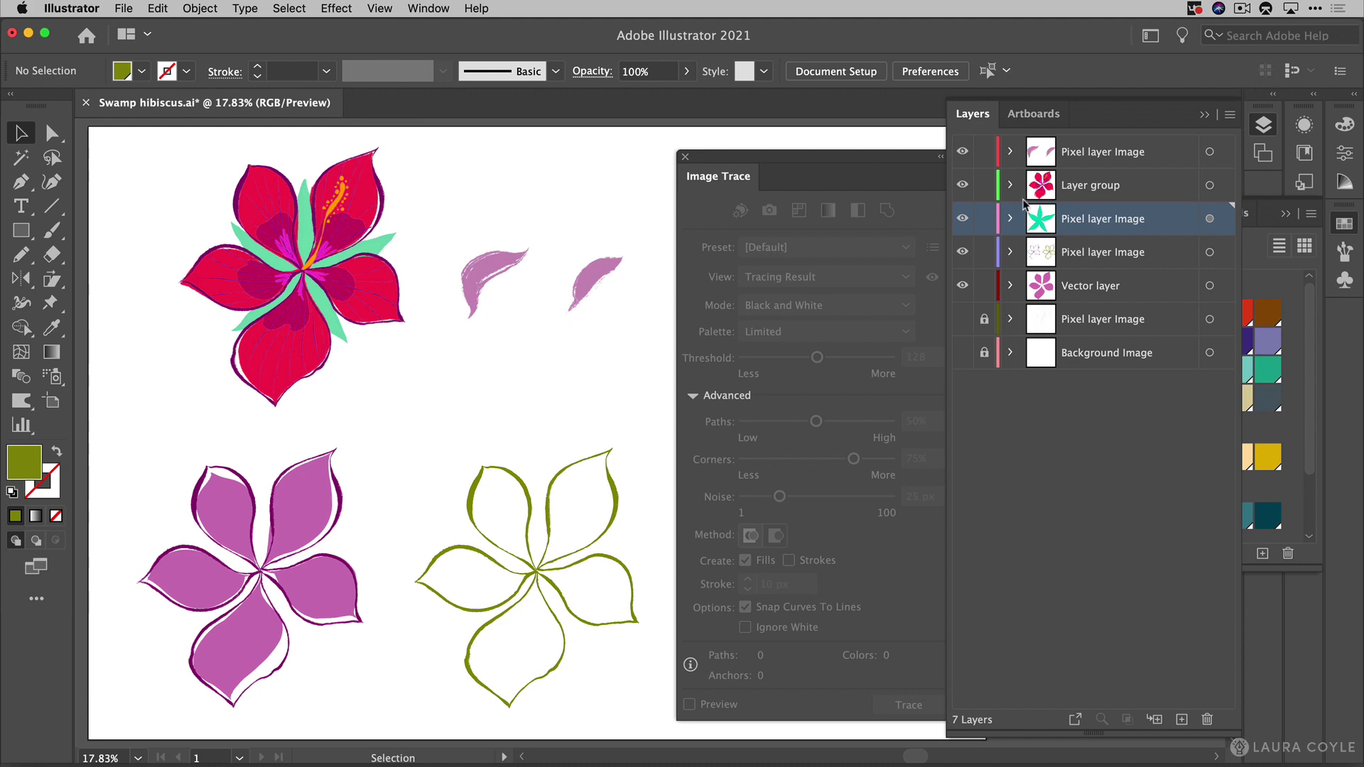
Expand Layer group in the Layers panel to list its pixel image sublayers
click(1009, 185)
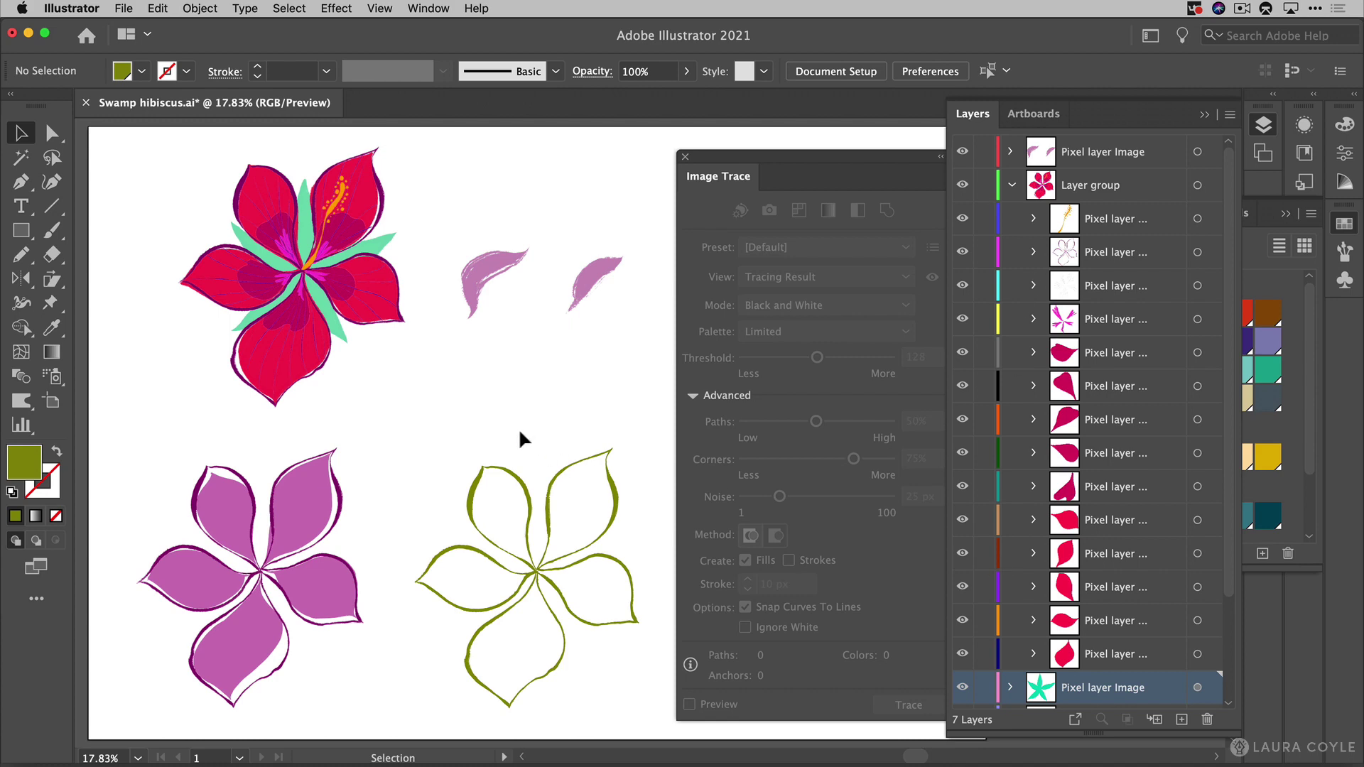
Collapse Layer group and drag the green star leaf image right, clear of the red hibiscus
click(1012, 184)
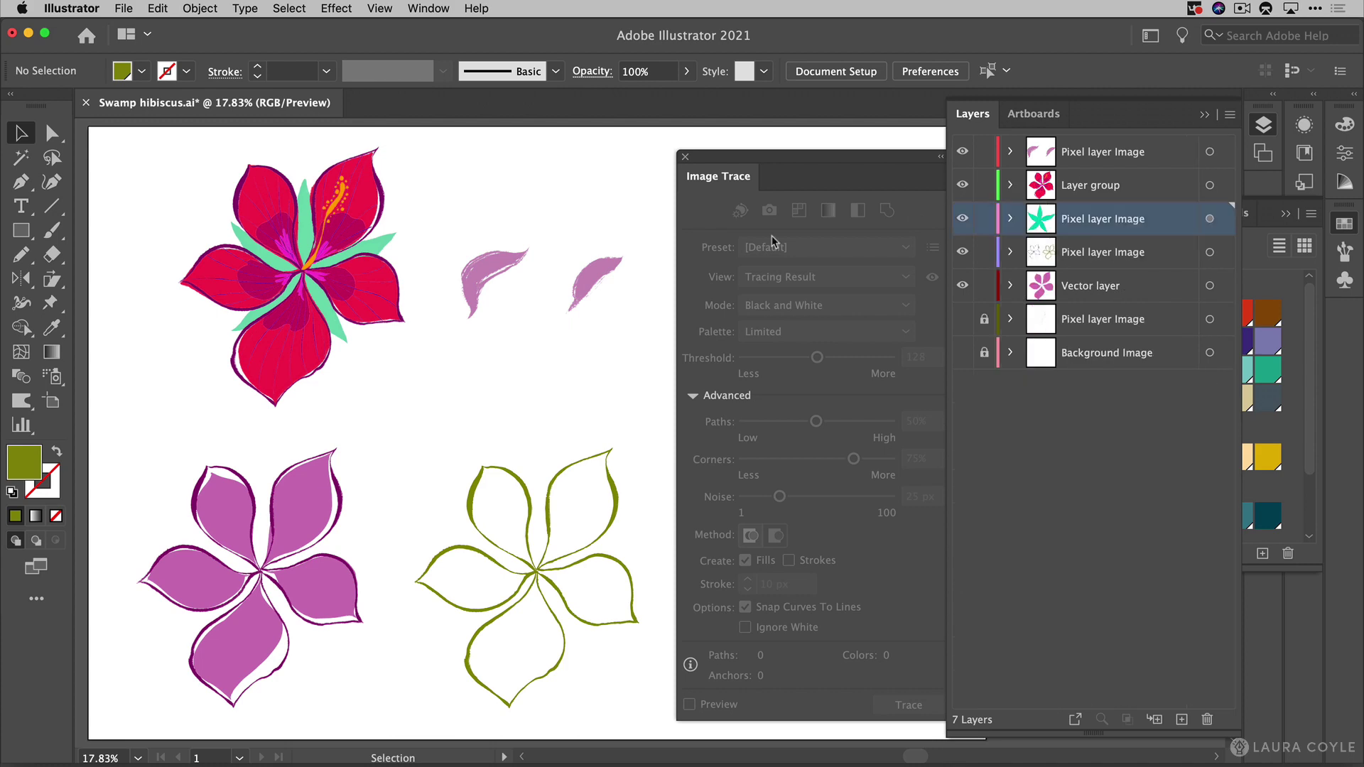
click(384, 248)
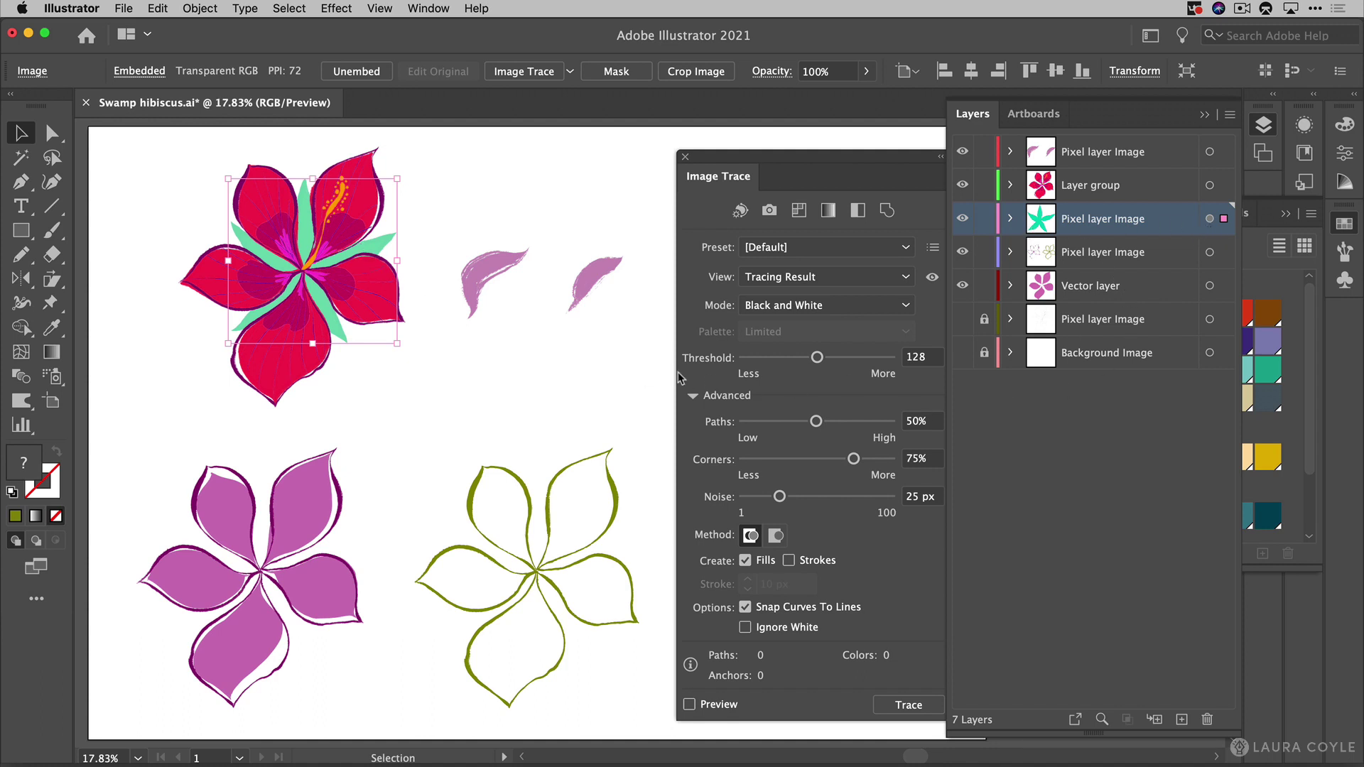
key(space)
drag(600, 350, 393, 353)
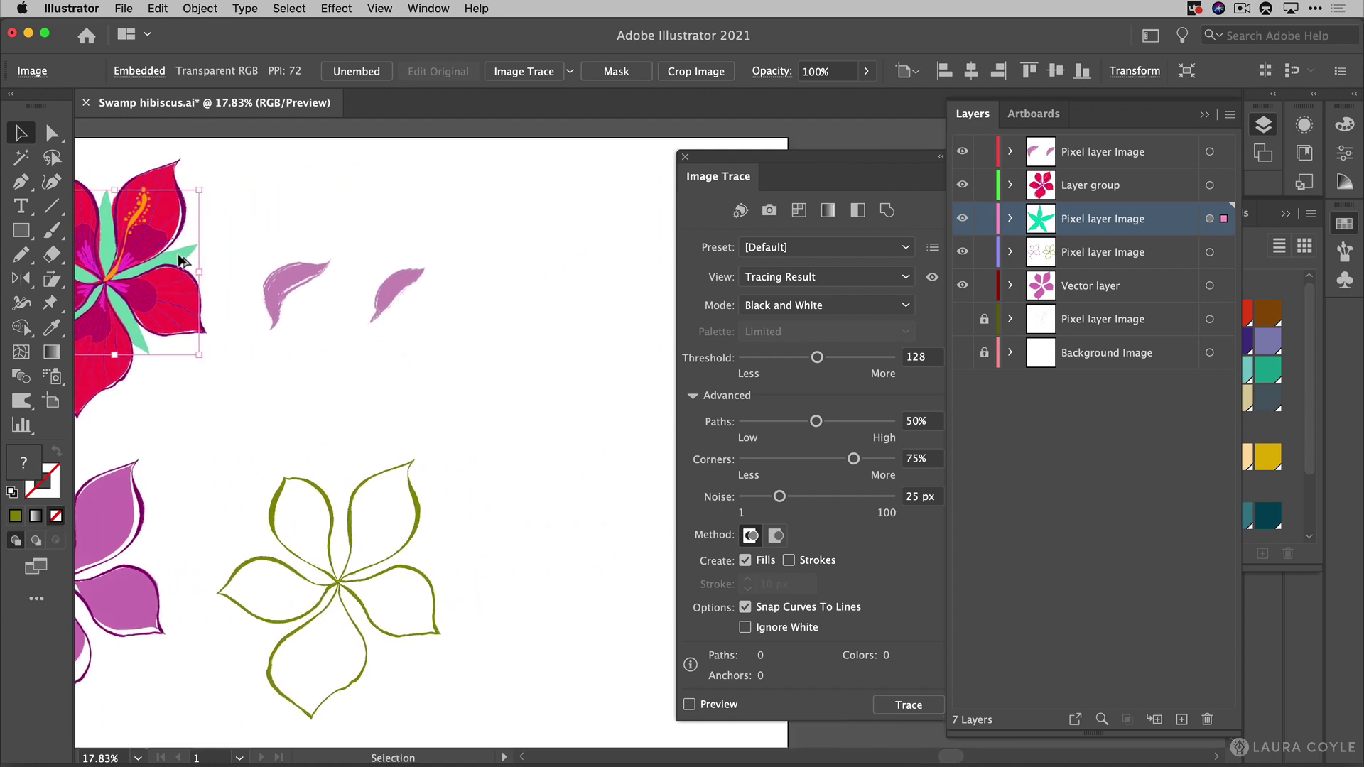
drag(183, 261, 649, 278)
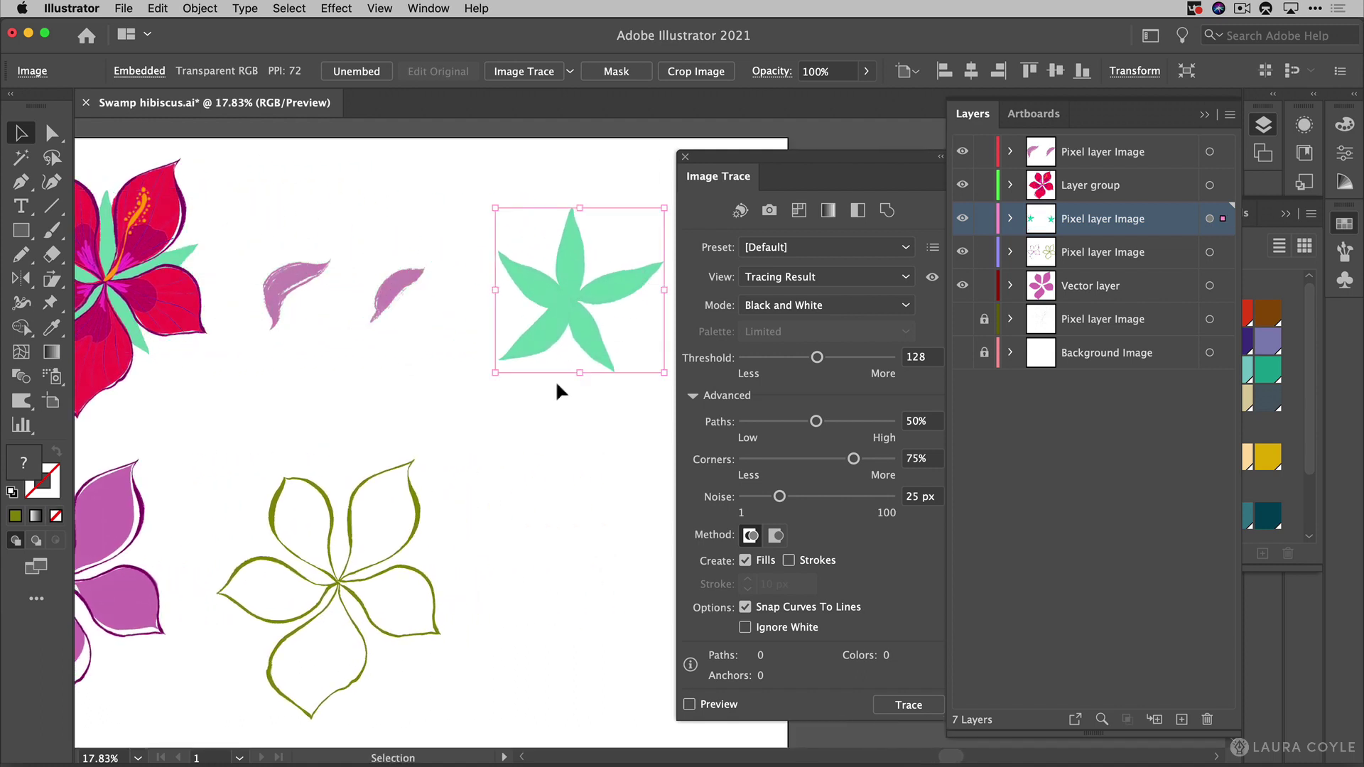
key(space)
drag(624, 430, 456, 409)
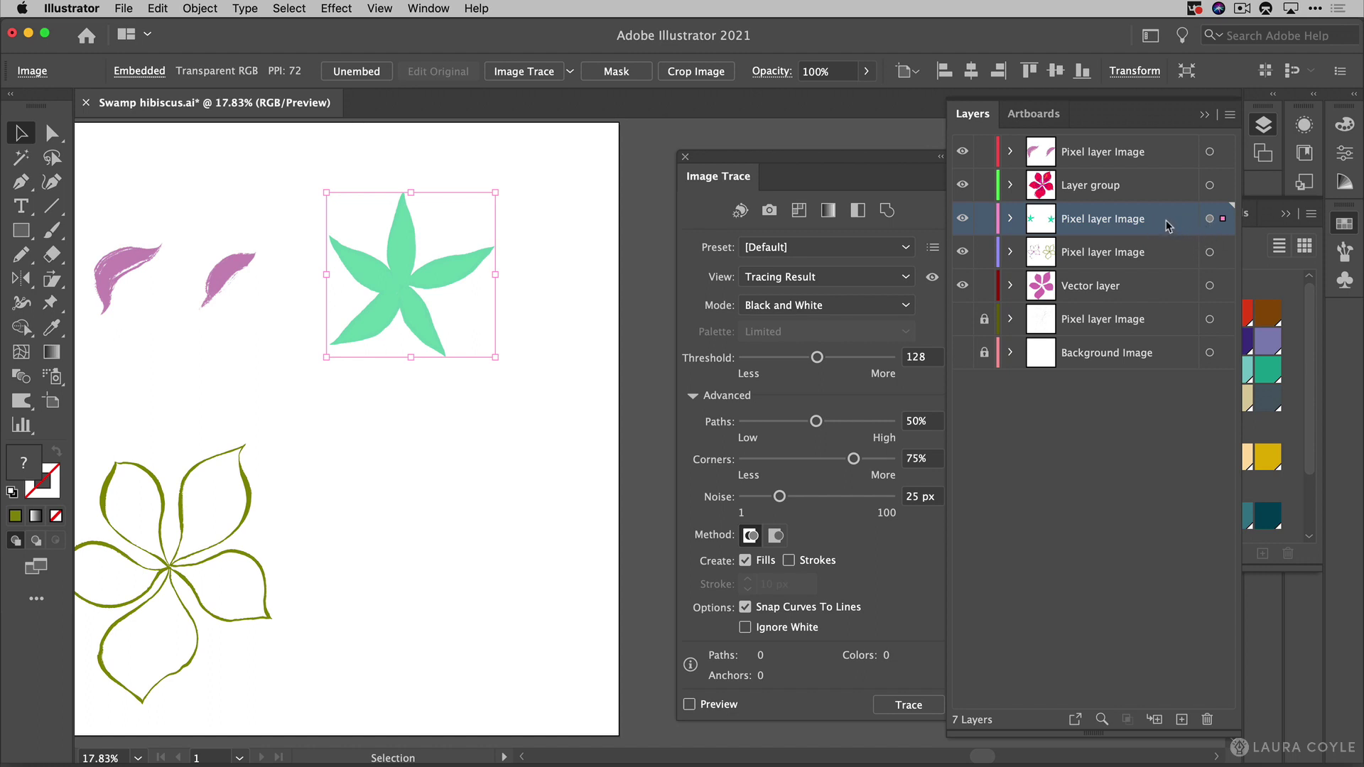
Create Layer 22 and move the green star leaf image onto it
click(1183, 720)
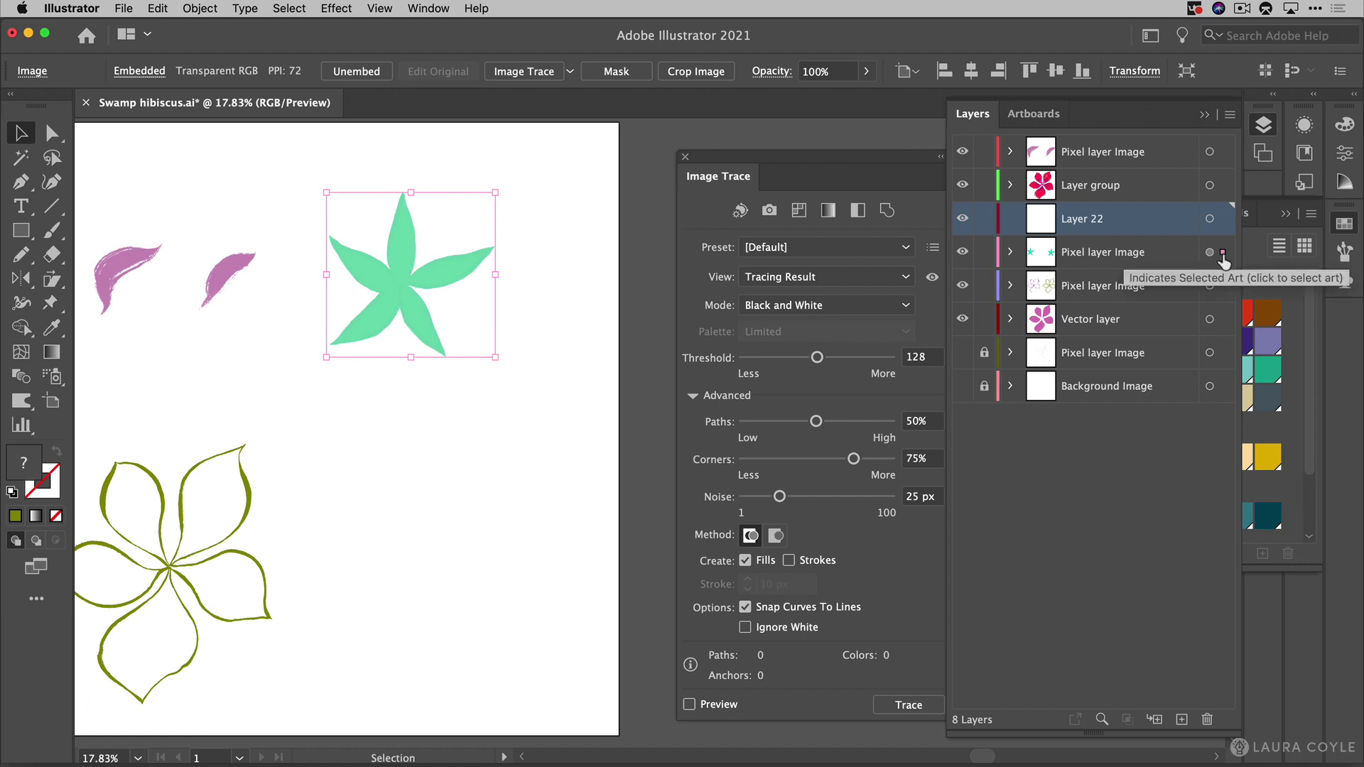
drag(1223, 262, 1223, 218)
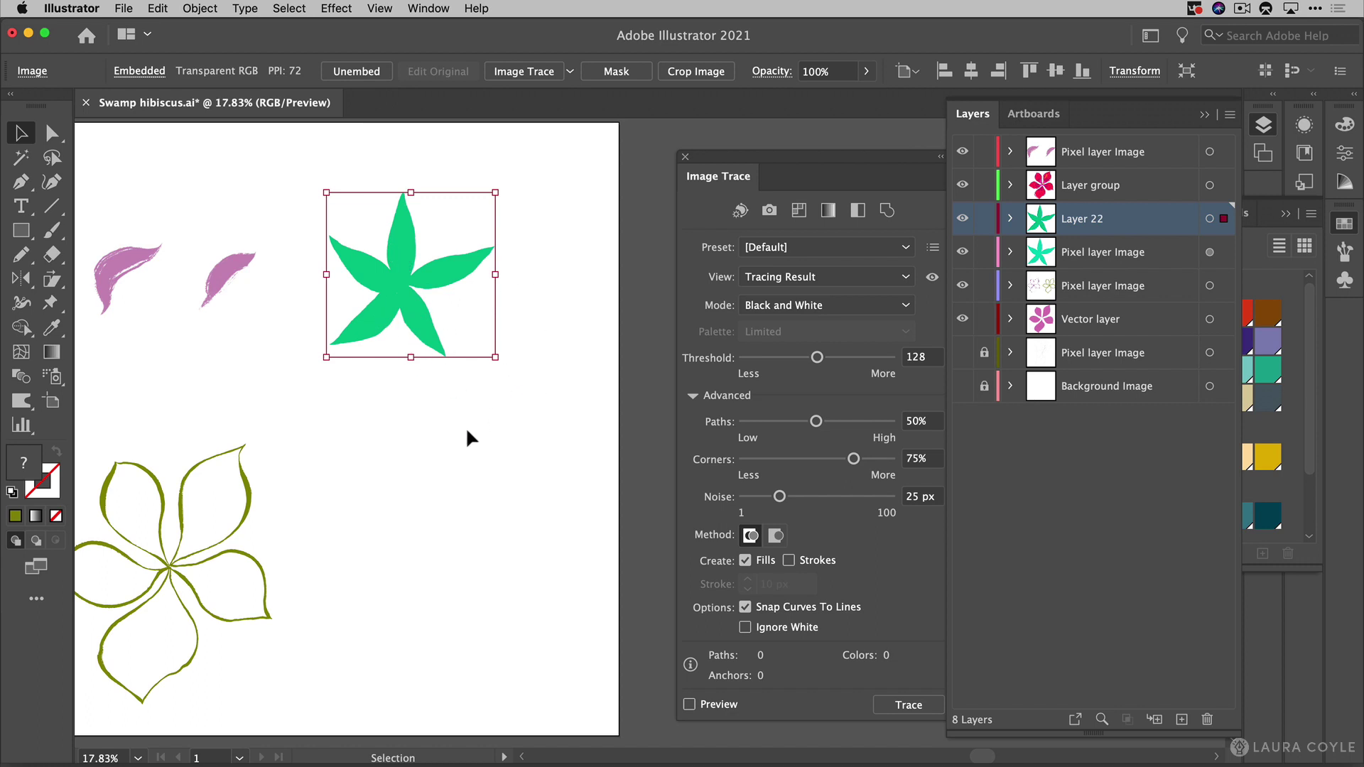
drag(304, 466, 450, 602)
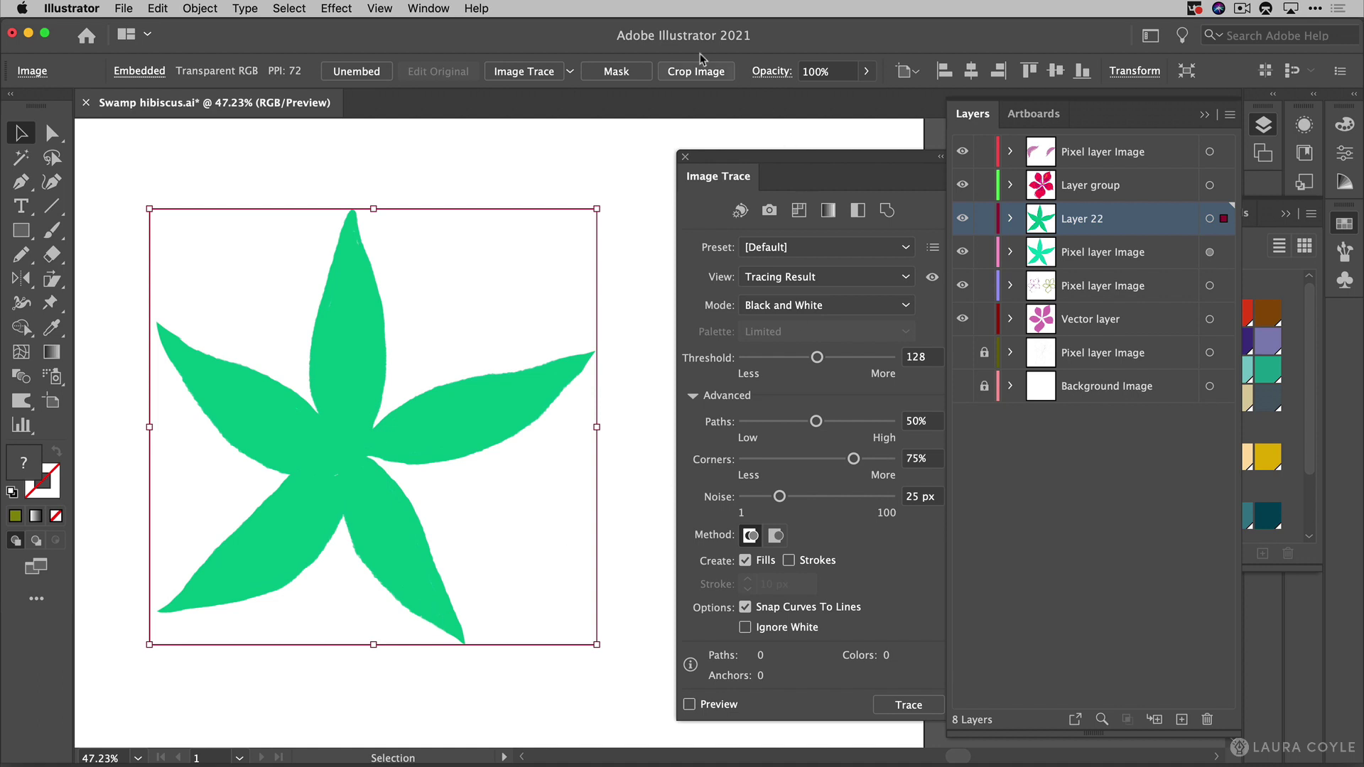
Apply Image Trace to the green star leaf, yielding only a blank 1-path square
click(524, 73)
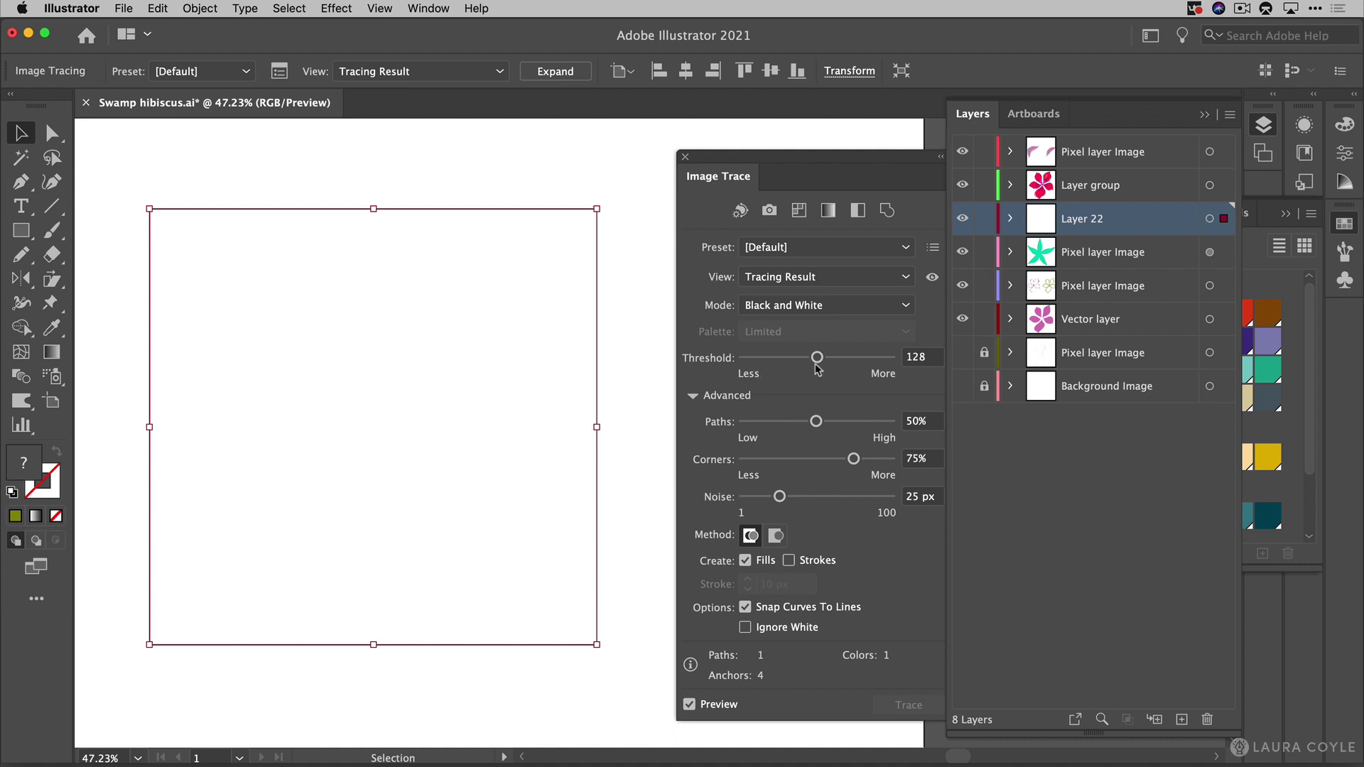
Set the star trace to Threshold 217 and Paths 77% with Ignore White, comparing against the green source
drag(818, 362, 849, 362)
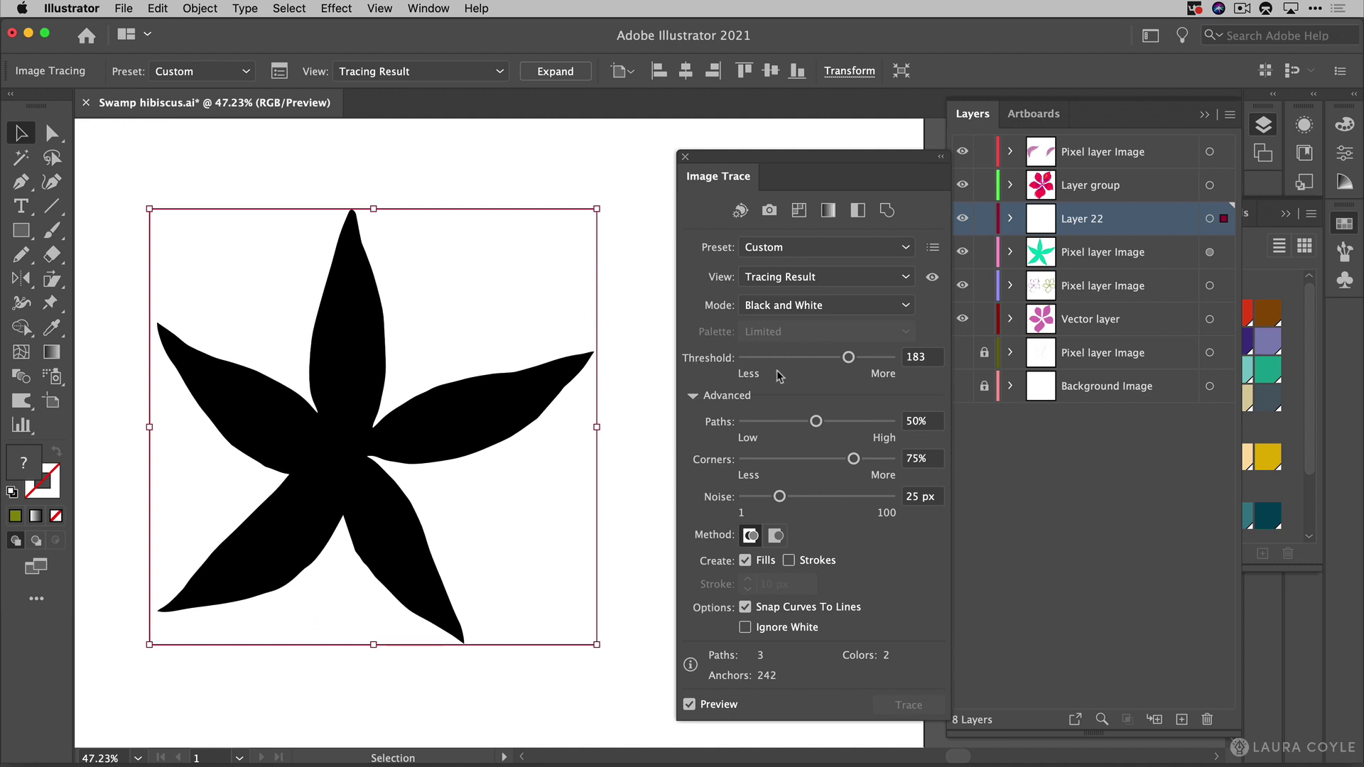
drag(849, 358, 869, 361)
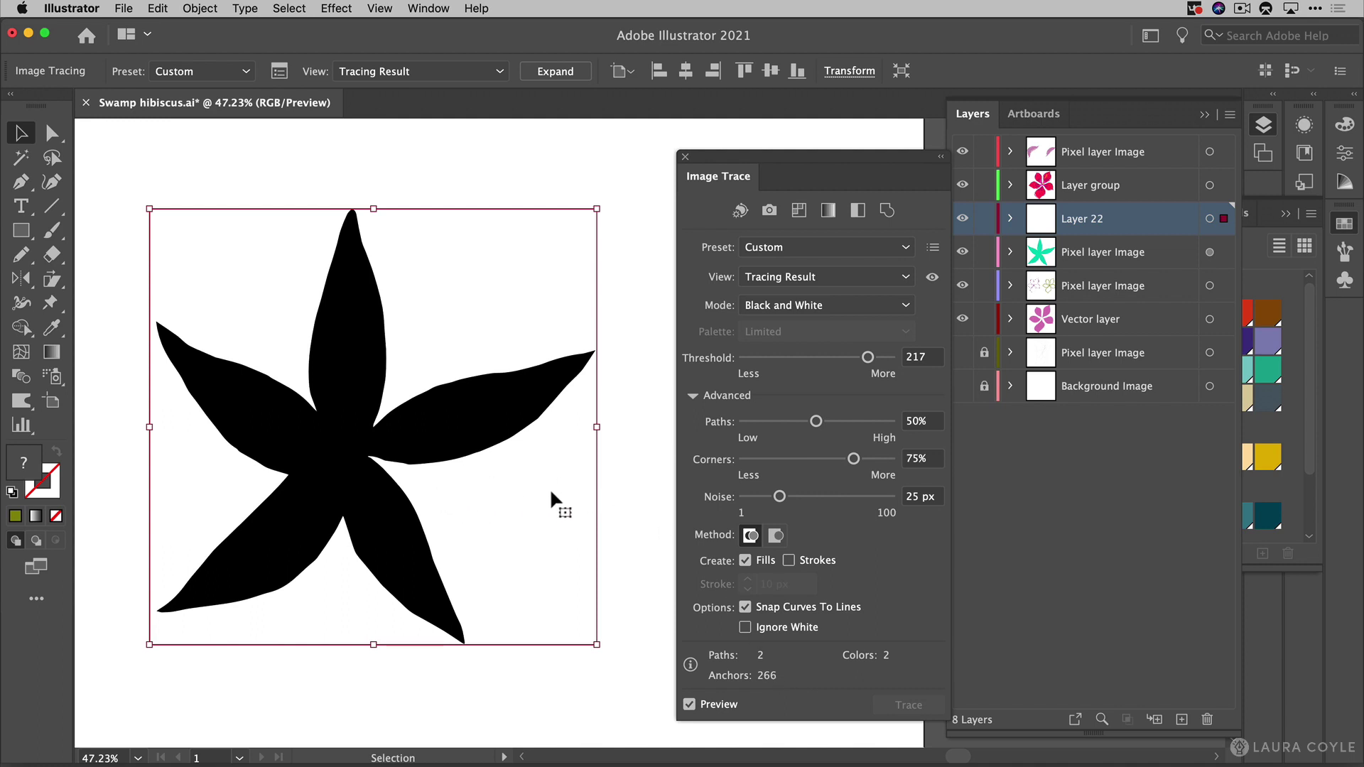
drag(817, 423, 859, 426)
click(746, 628)
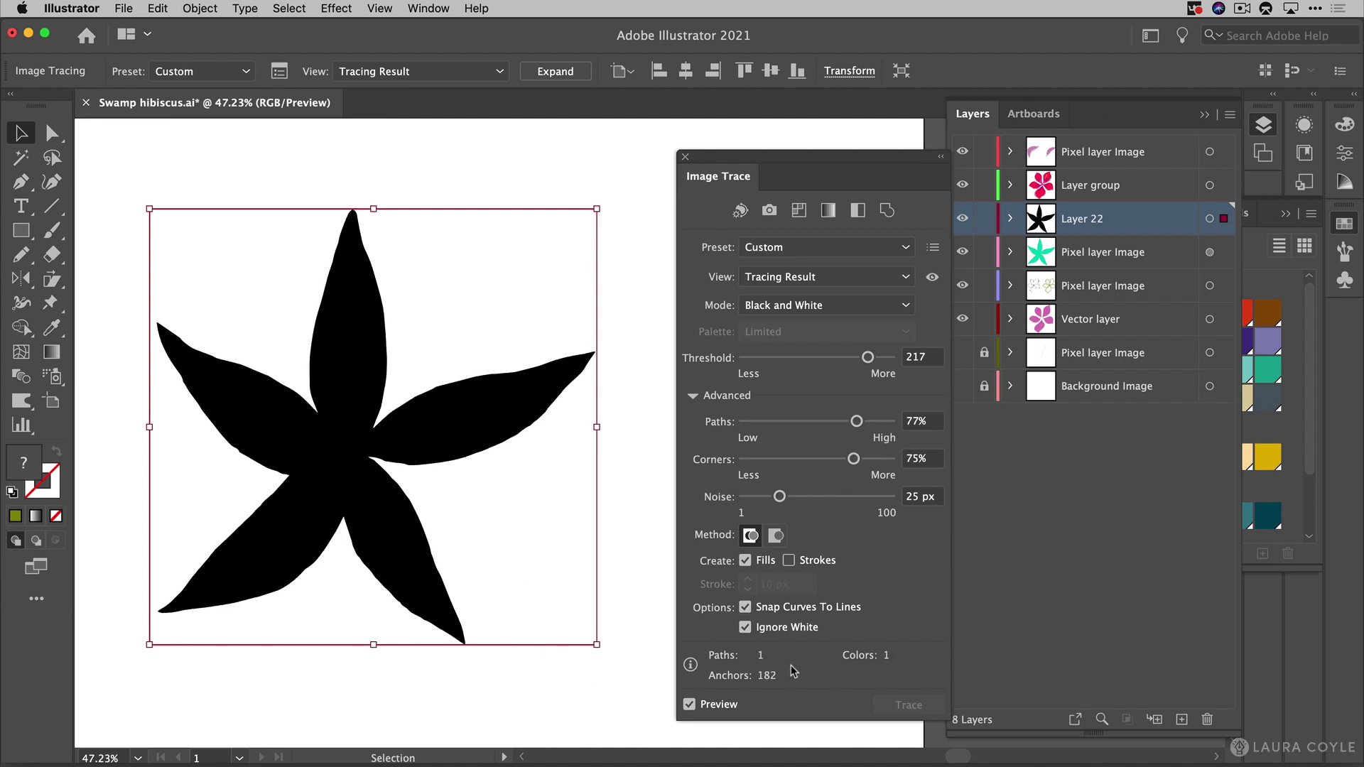
click(933, 278)
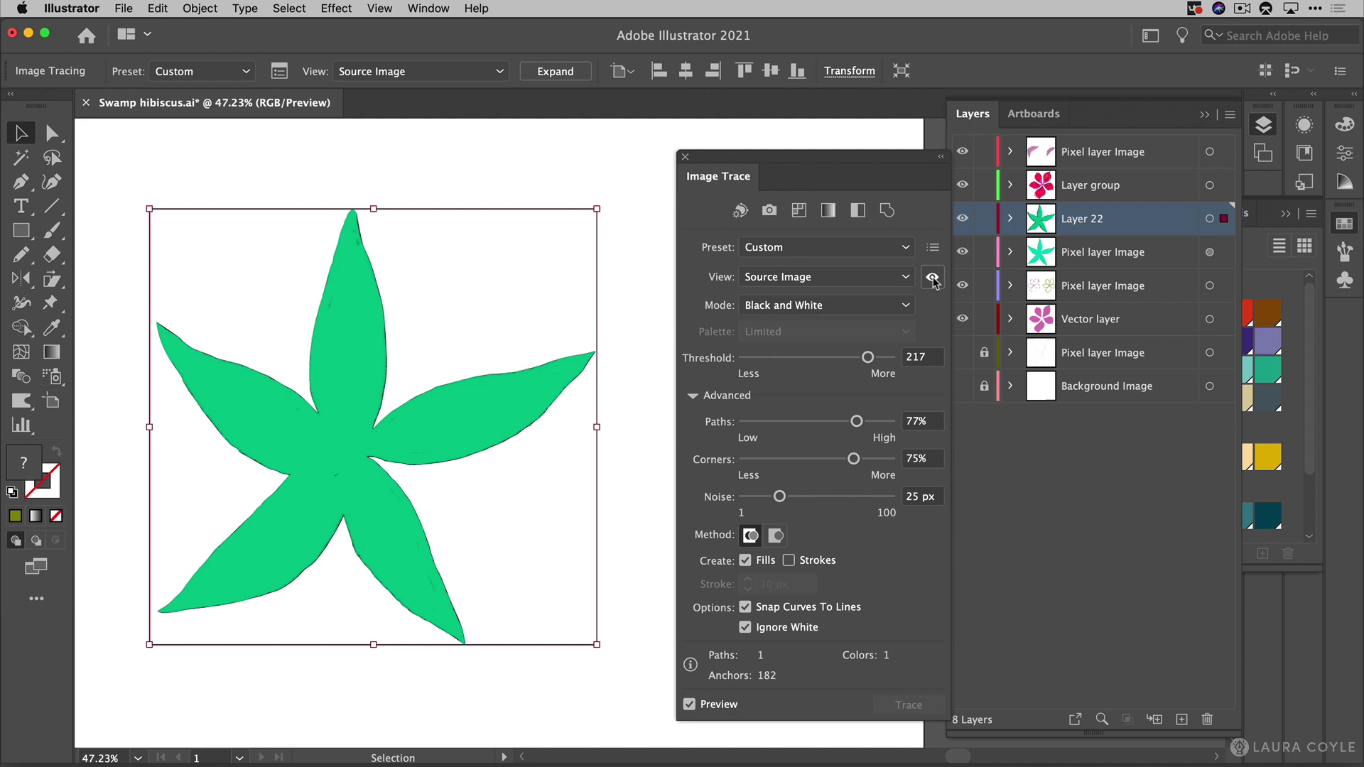
click(933, 278)
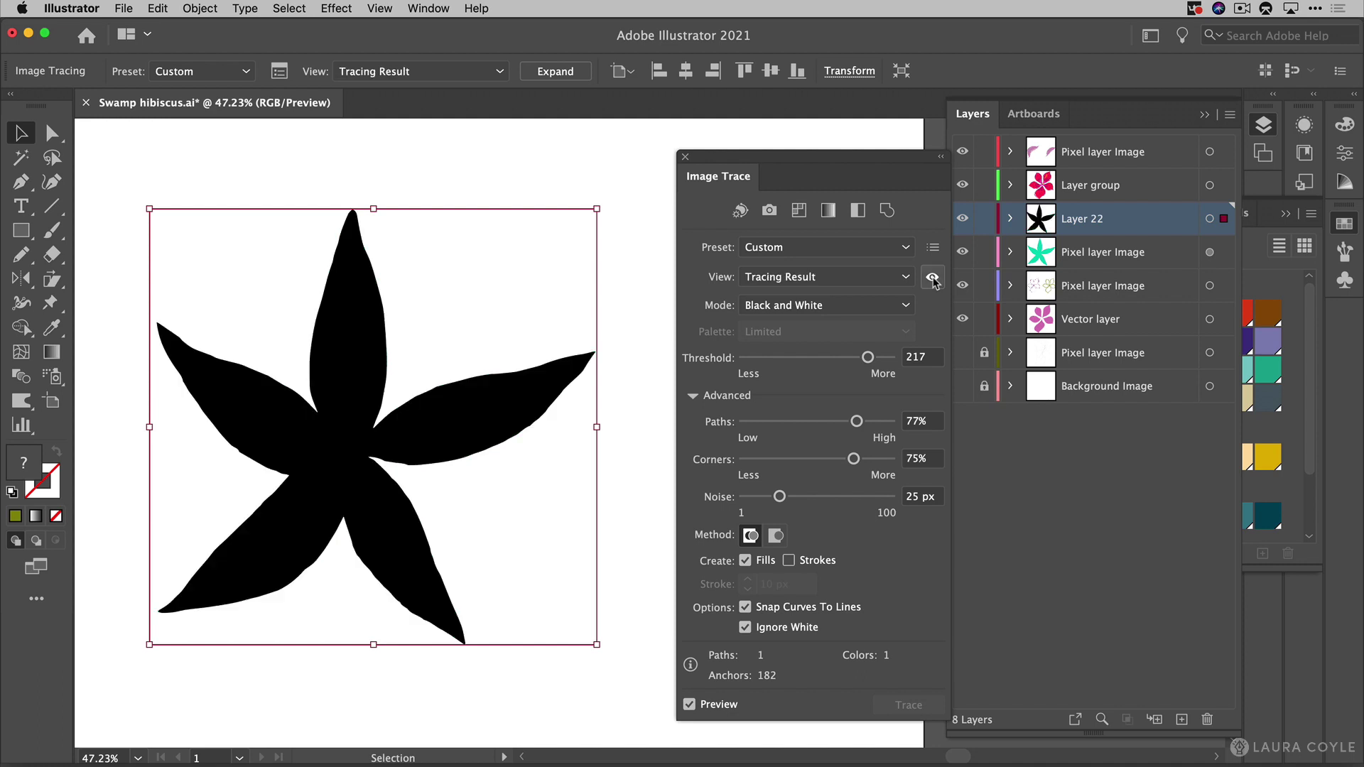
Expand the star trace, check its paths in Outline view, return to Preview and deselect
click(555, 72)
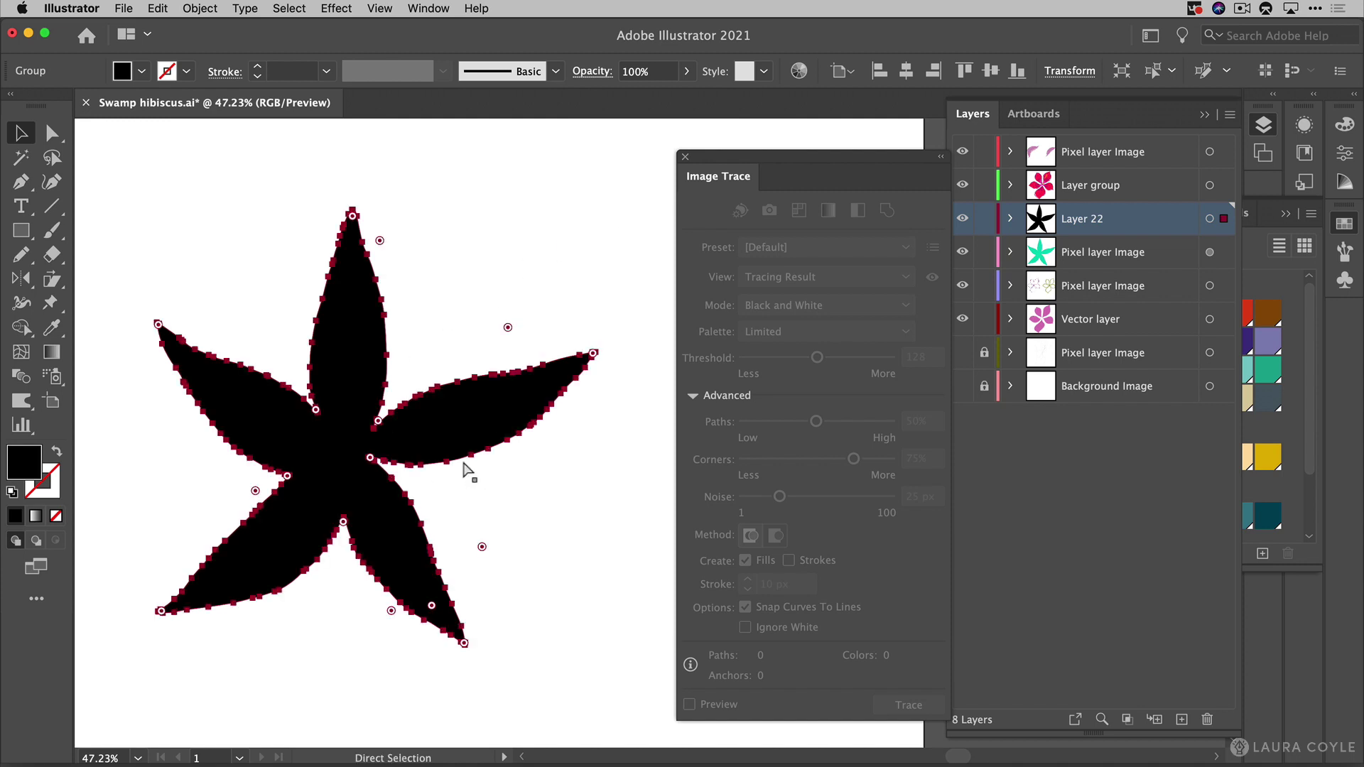
key(super+y)
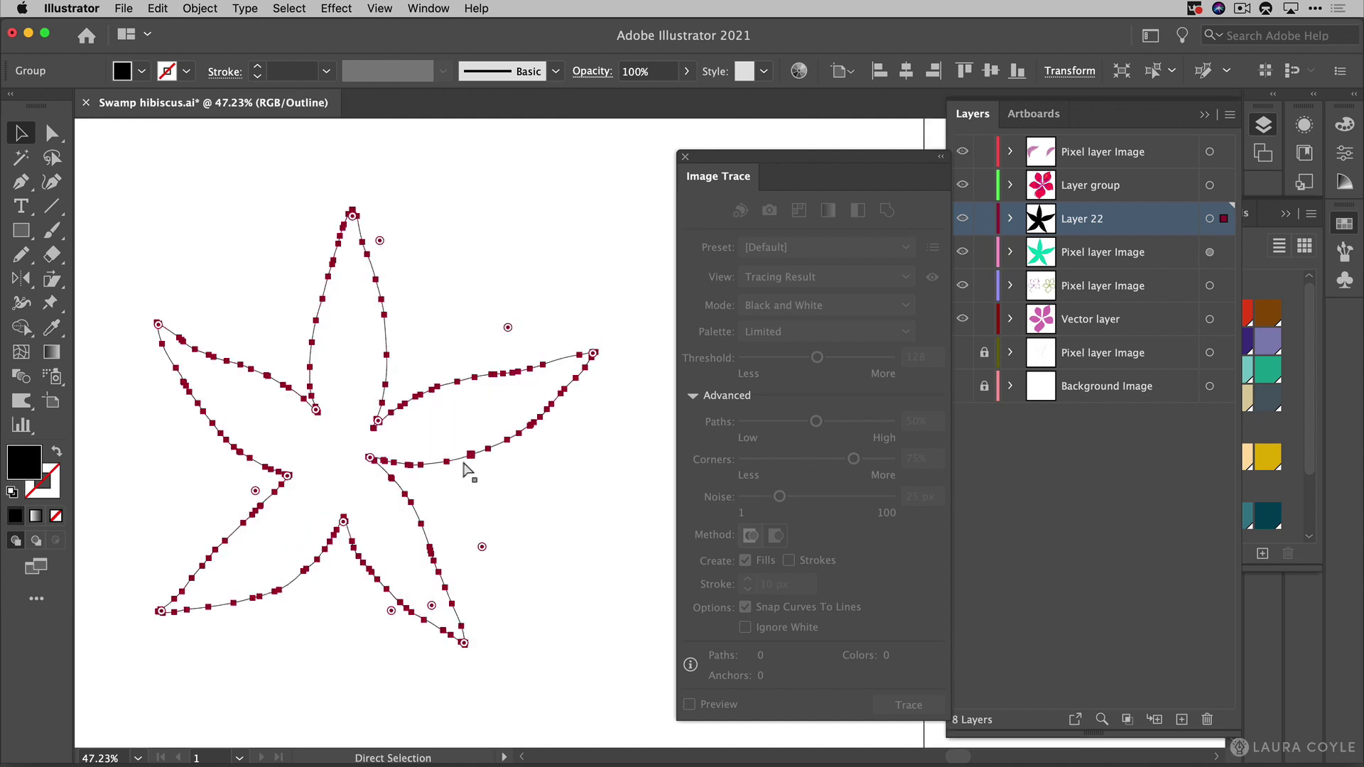
key(super+y)
click(514, 467)
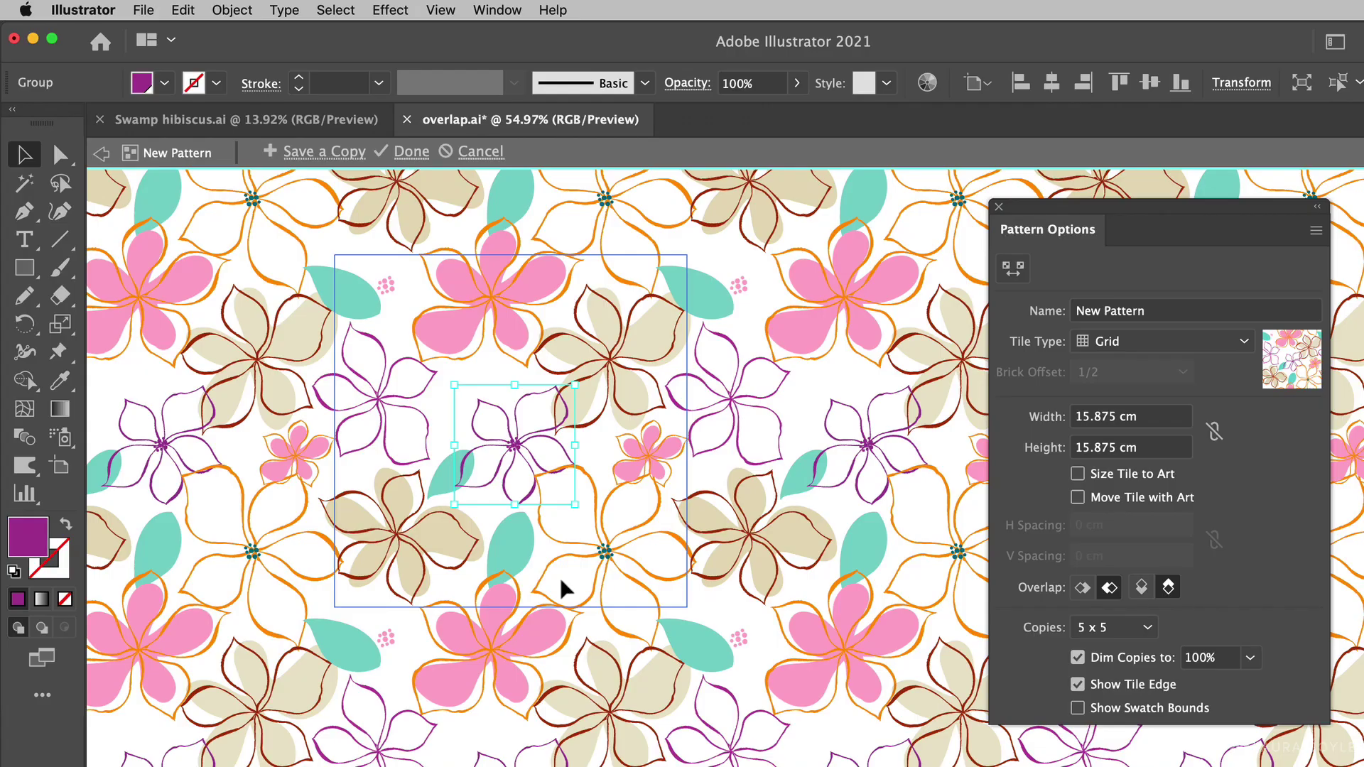
Scale the central purple flower slightly in the pattern tile, deselect it and hide the panels
drag(440, 357, 431, 351)
click(719, 629)
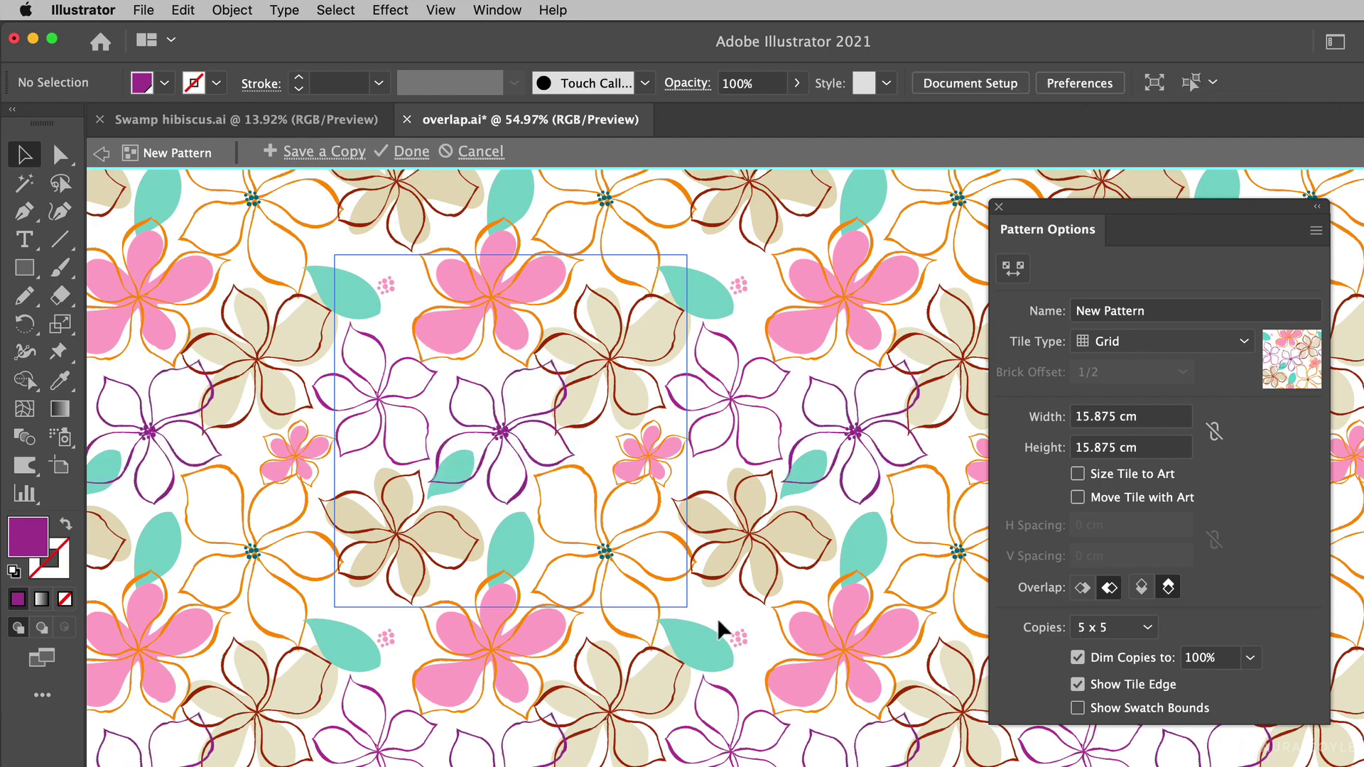
key(shift+Tab)
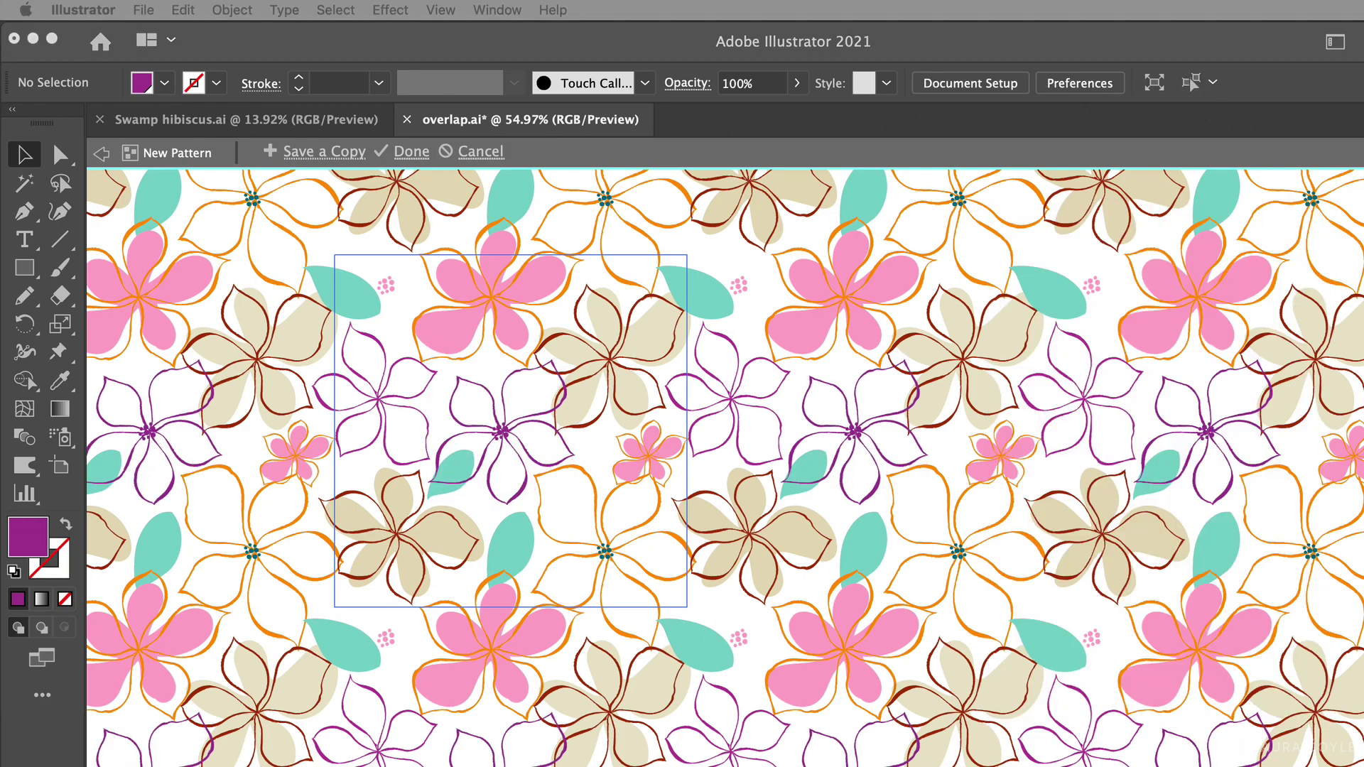